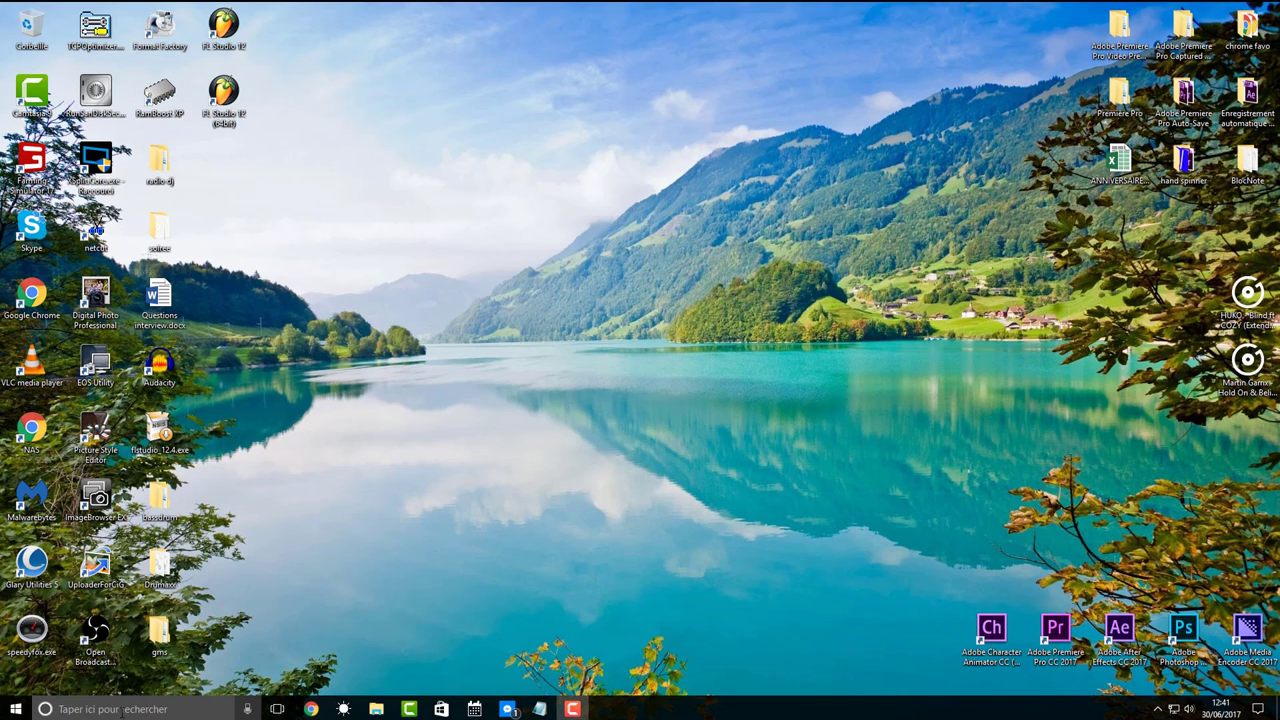
{"action": "left_click", "coordinate": [122, 709]}
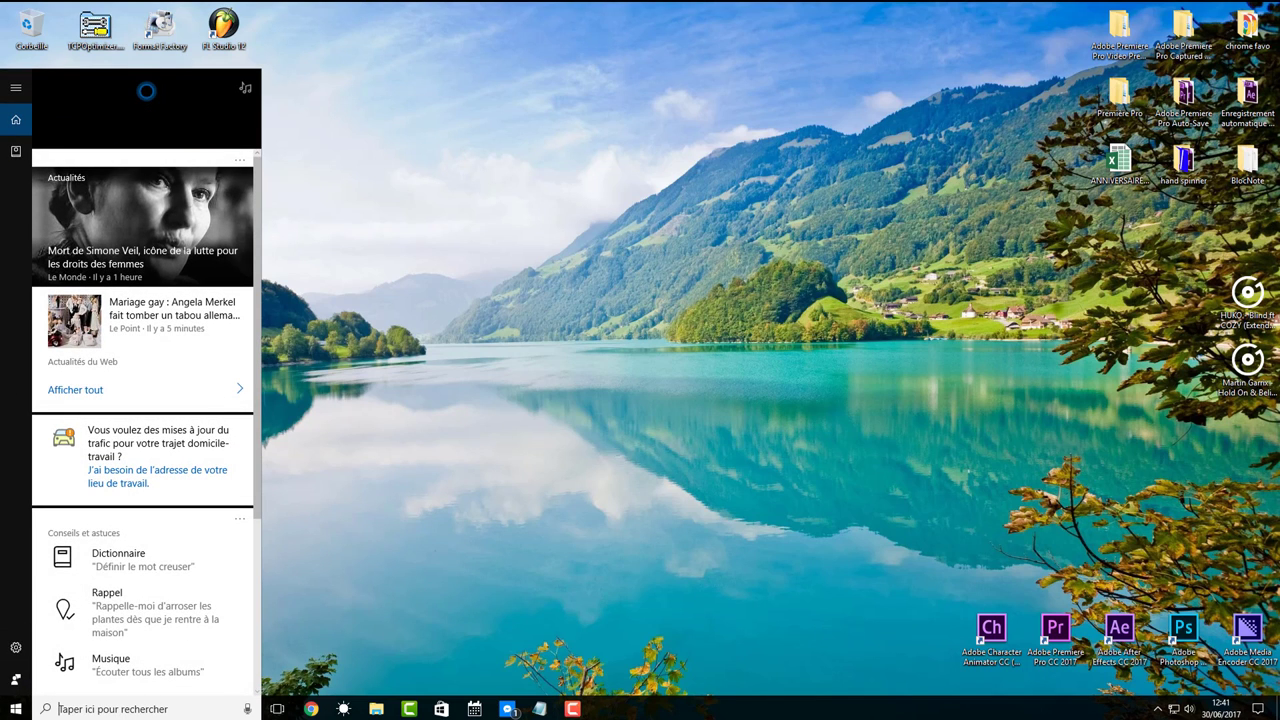
{"action": "type", "text": "re"}
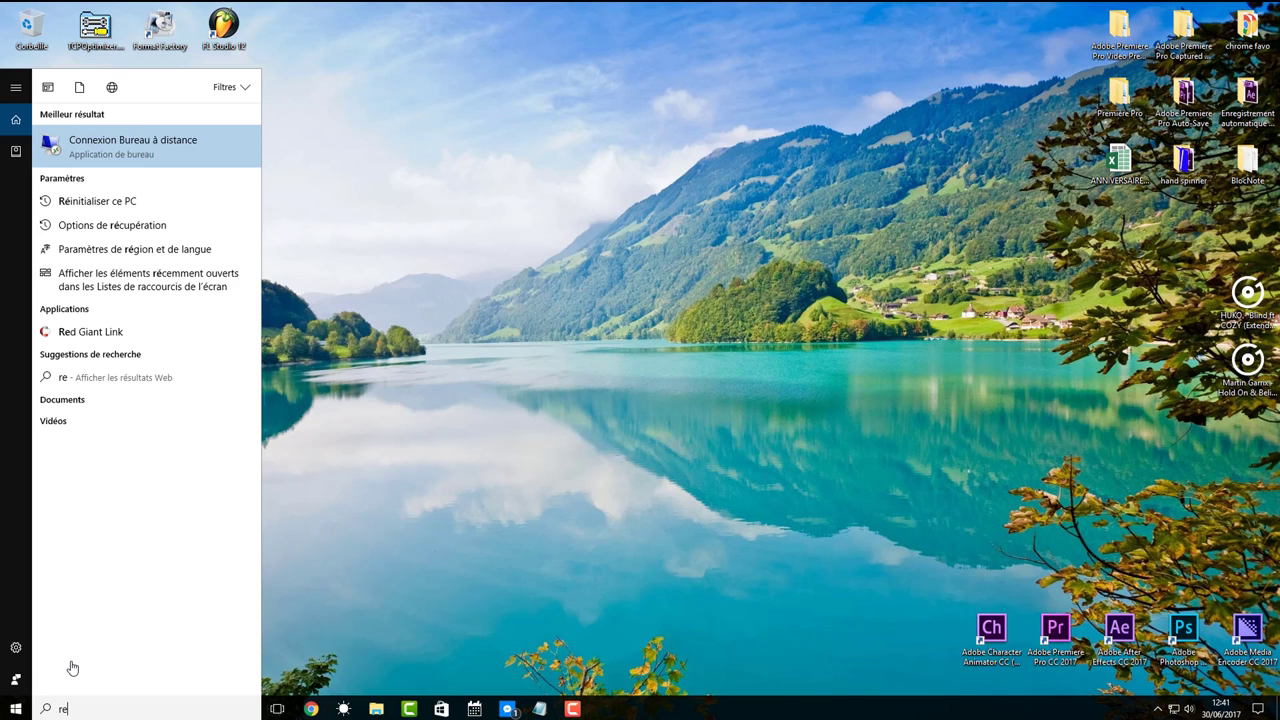
{"action": "type", "text": "gedit"}
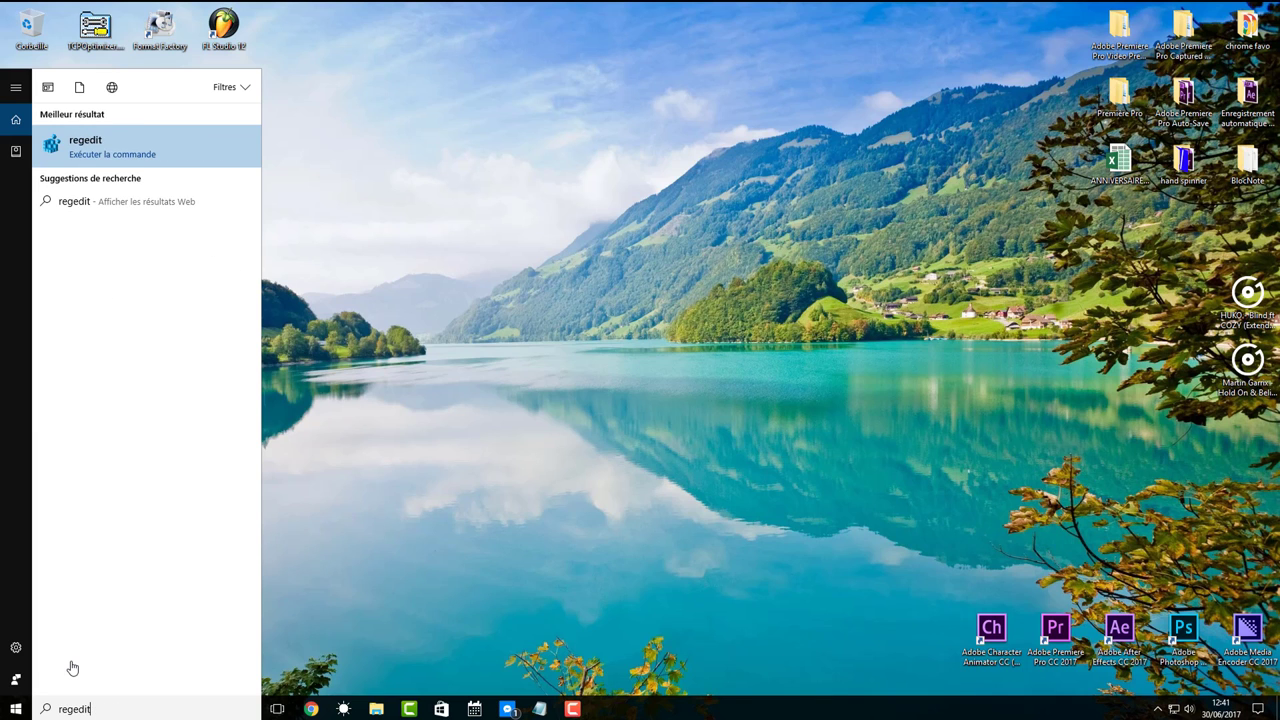
{"action": "key", "text": "Return"}
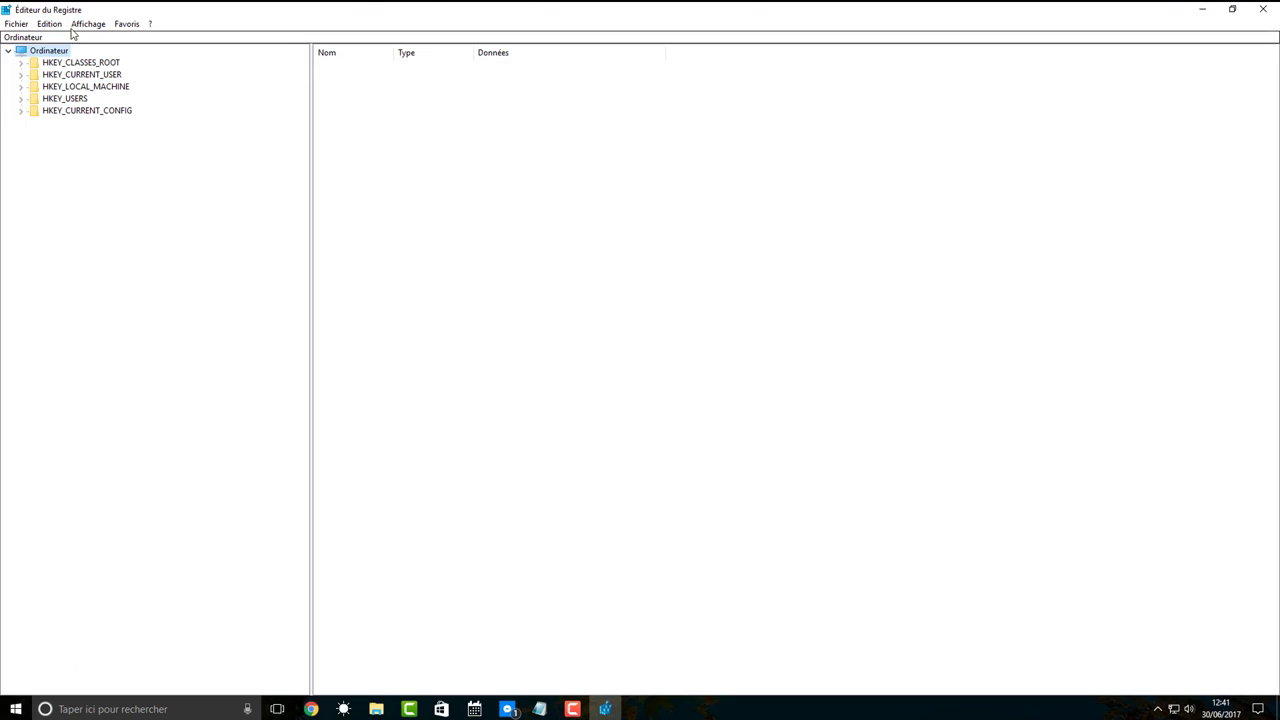
{"action": "left_click", "coordinate": [1266, 9]}
Open the Registry Editor by running the regedit command
{"action": "key", "text": "super+r"}
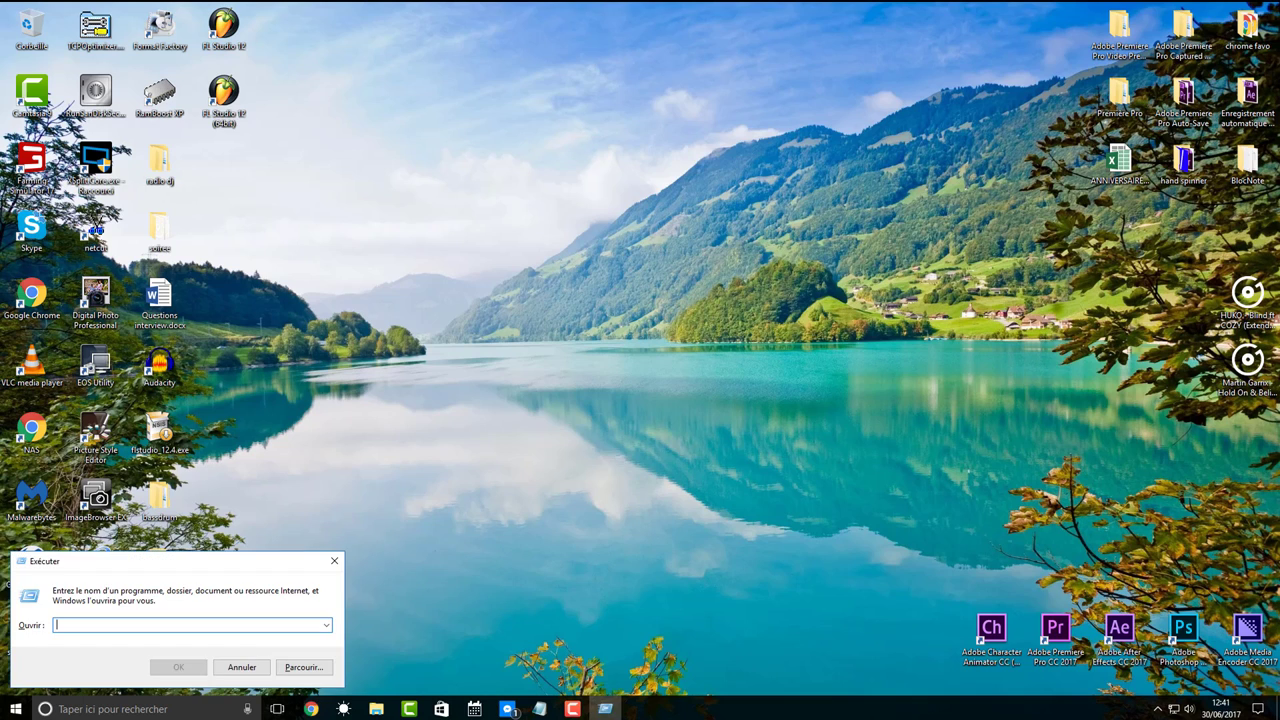
{"action": "type", "text": "regedi"}
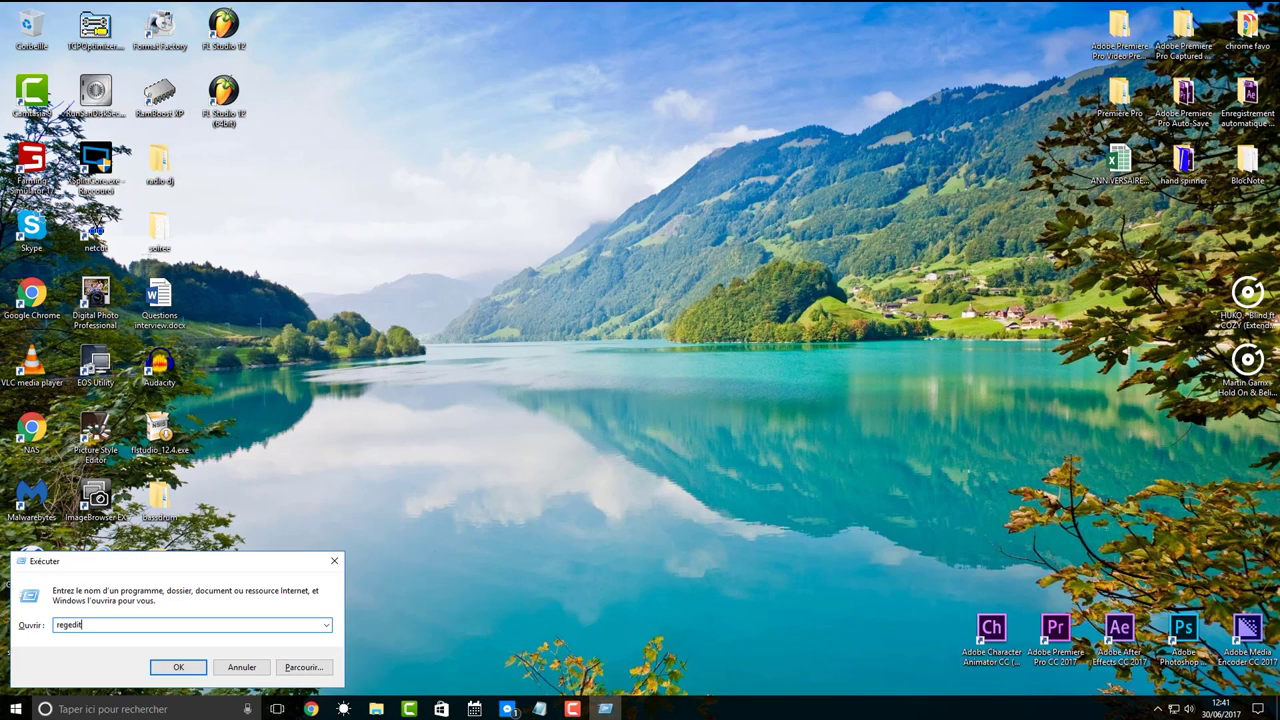
{"action": "key", "text": "Return"}
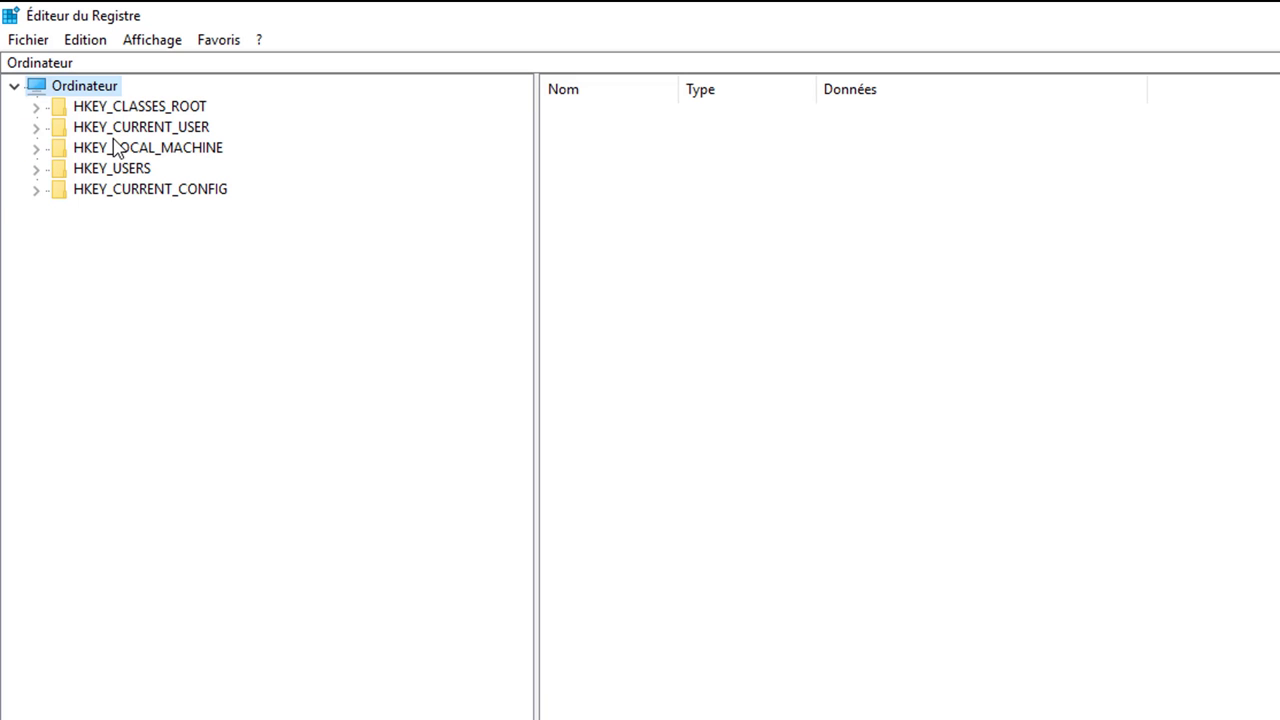
Browse the registry to HKEY_LOCAL_MACHINE\SYSTEM\CurrentControlSet\Services\Tcpip\Parameters and display that key's values
{"action": "left_click", "coordinate": [36, 149]}
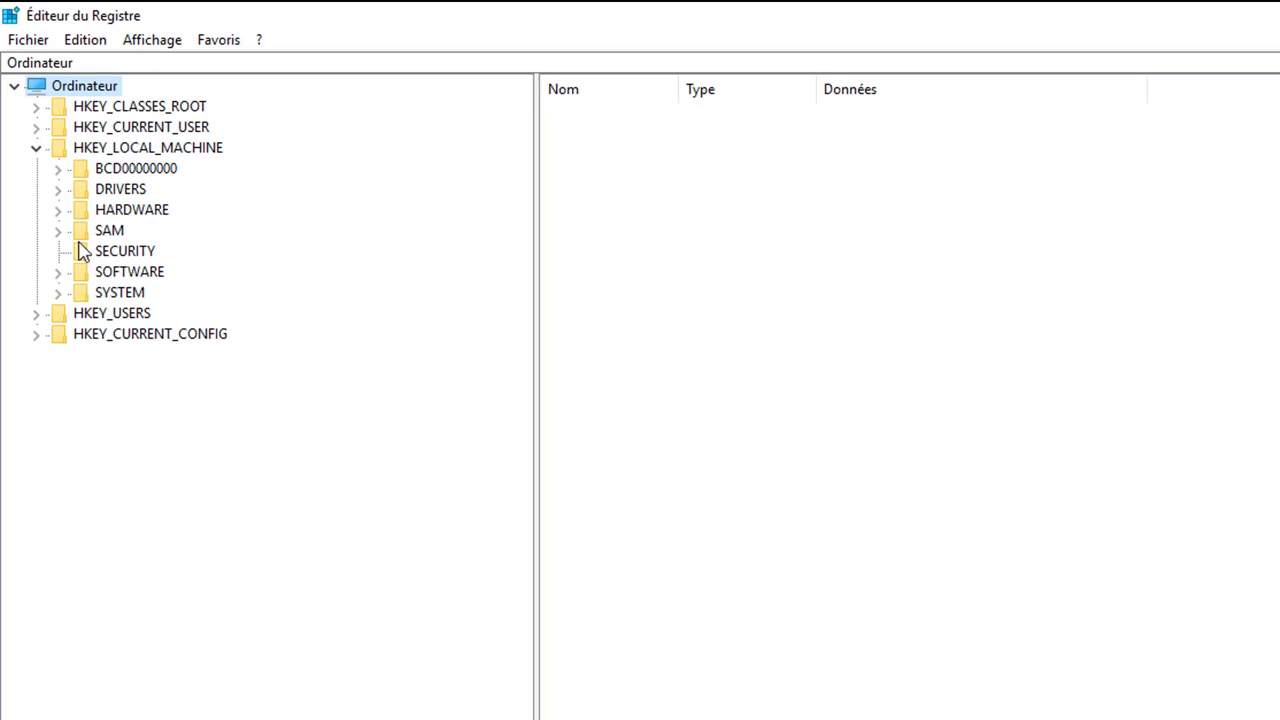
{"action": "left_click", "coordinate": [58, 293]}
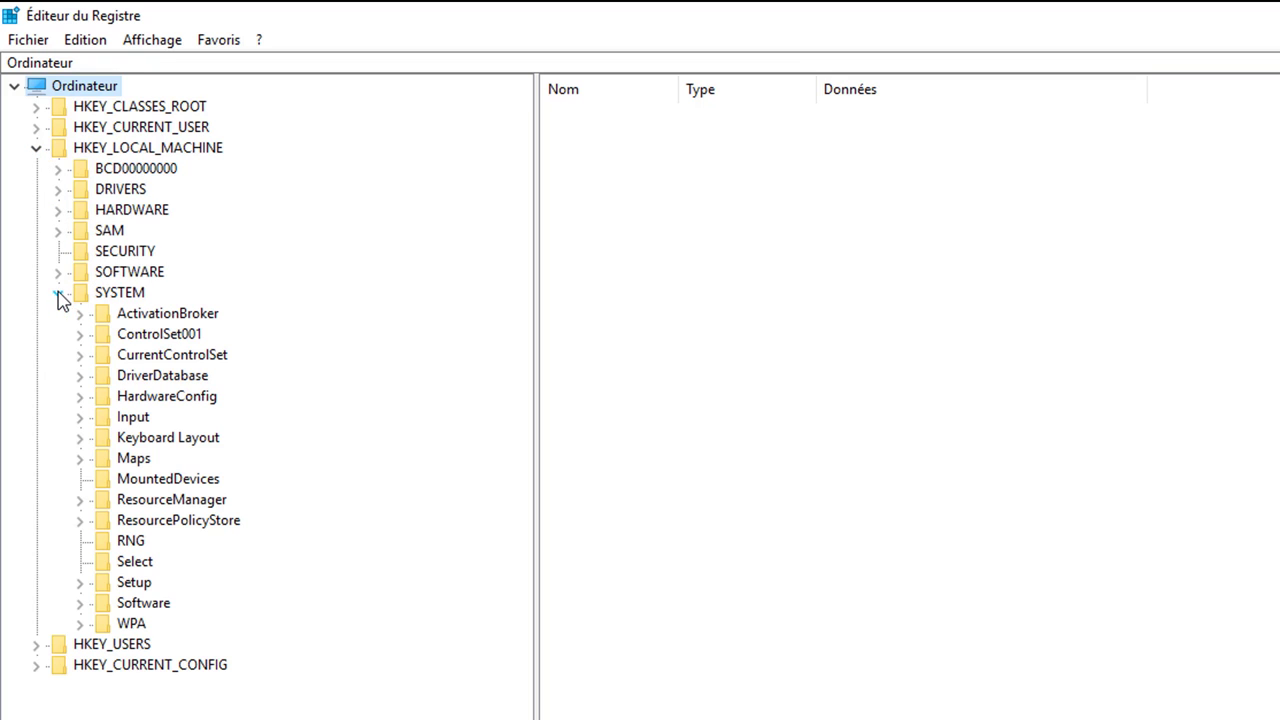
{"action": "left_click", "coordinate": [81, 358]}
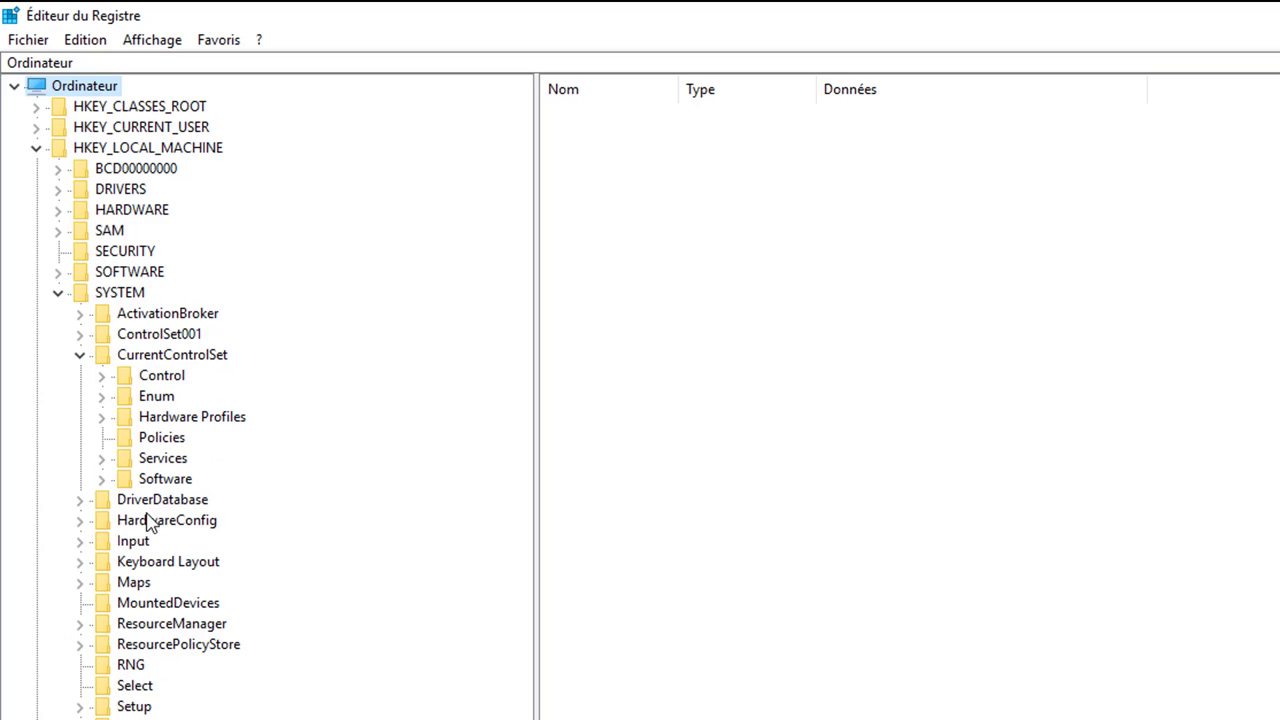
{"action": "left_click", "coordinate": [103, 460]}
{"action": "scroll", "coordinate": [126, 508], "scroll_direction": "down", "scroll_amount": 20}
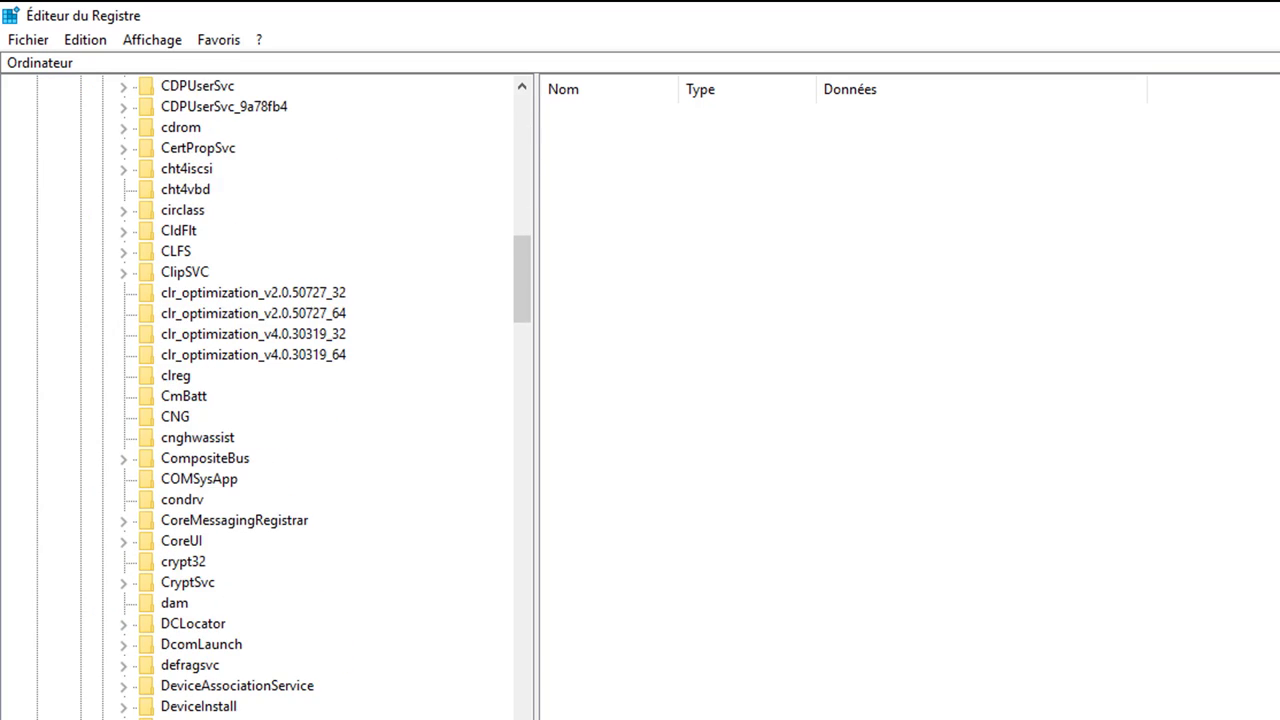
{"action": "scroll", "coordinate": [270, 400], "scroll_direction": "down", "scroll_amount": 20}
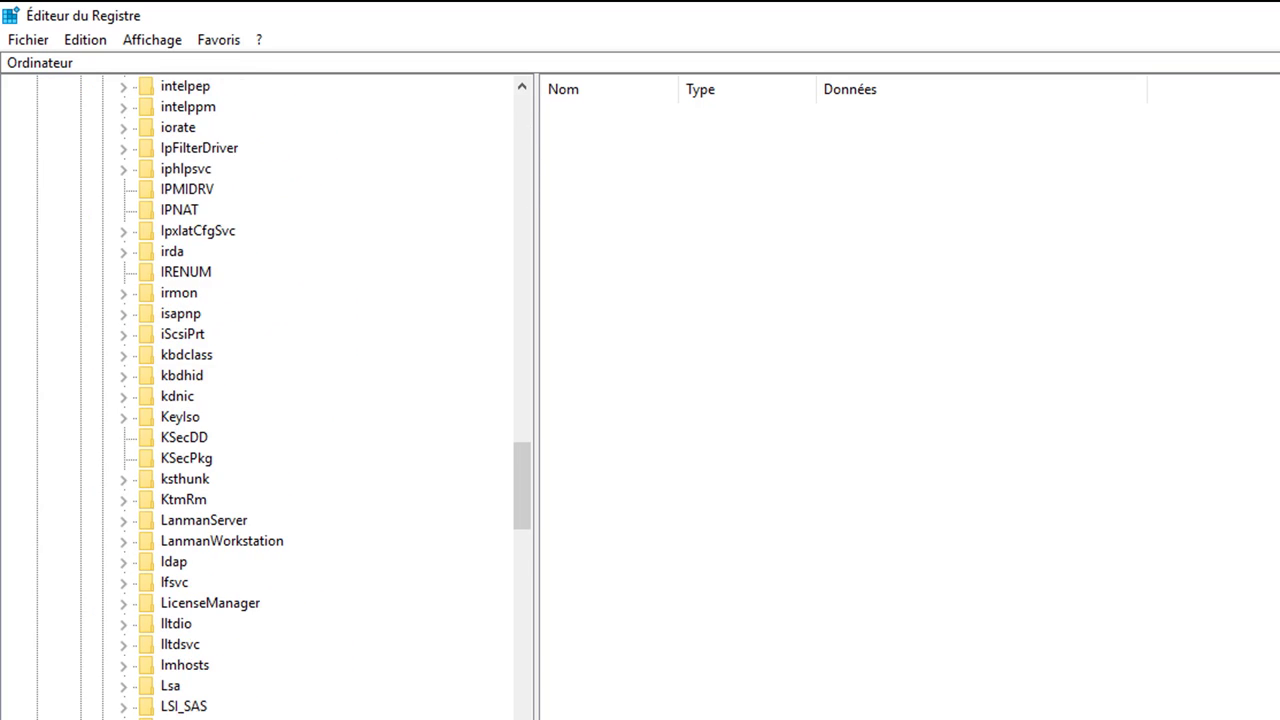
{"action": "scroll", "coordinate": [270, 400], "scroll_direction": "down", "scroll_amount": 20}
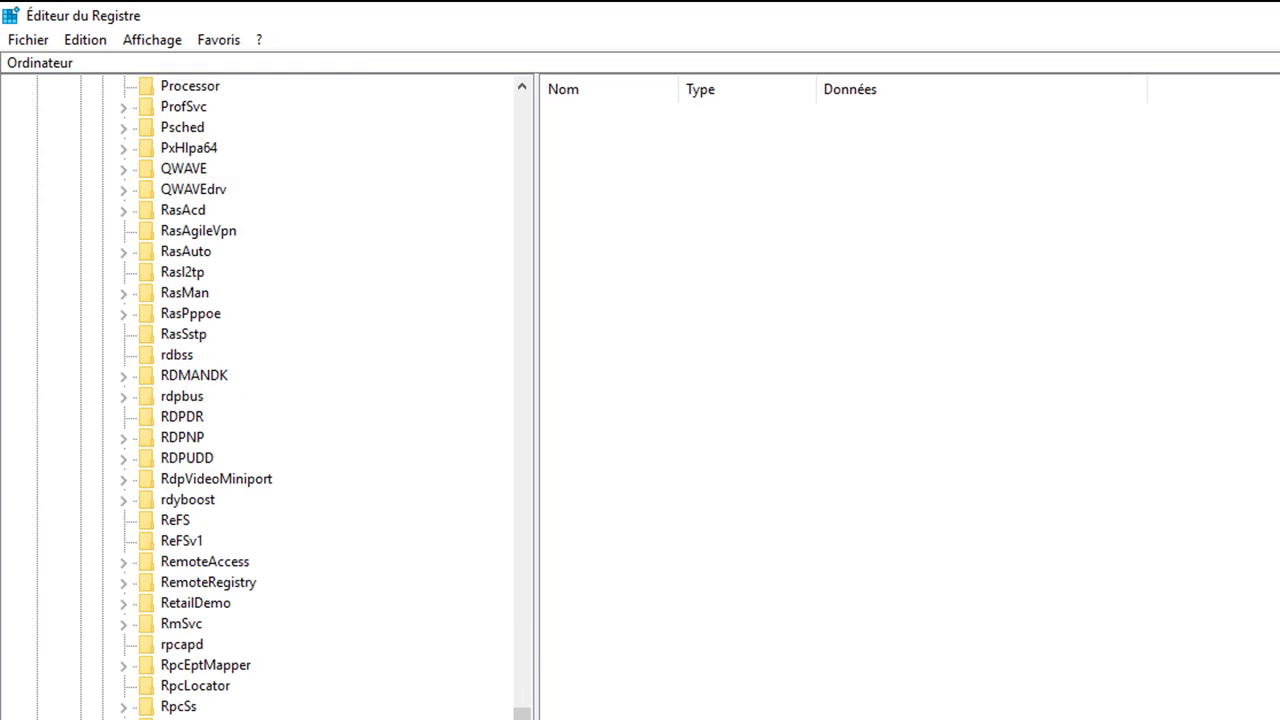
{"action": "scroll", "coordinate": [160, 630], "scroll_direction": "down", "scroll_amount": 7}
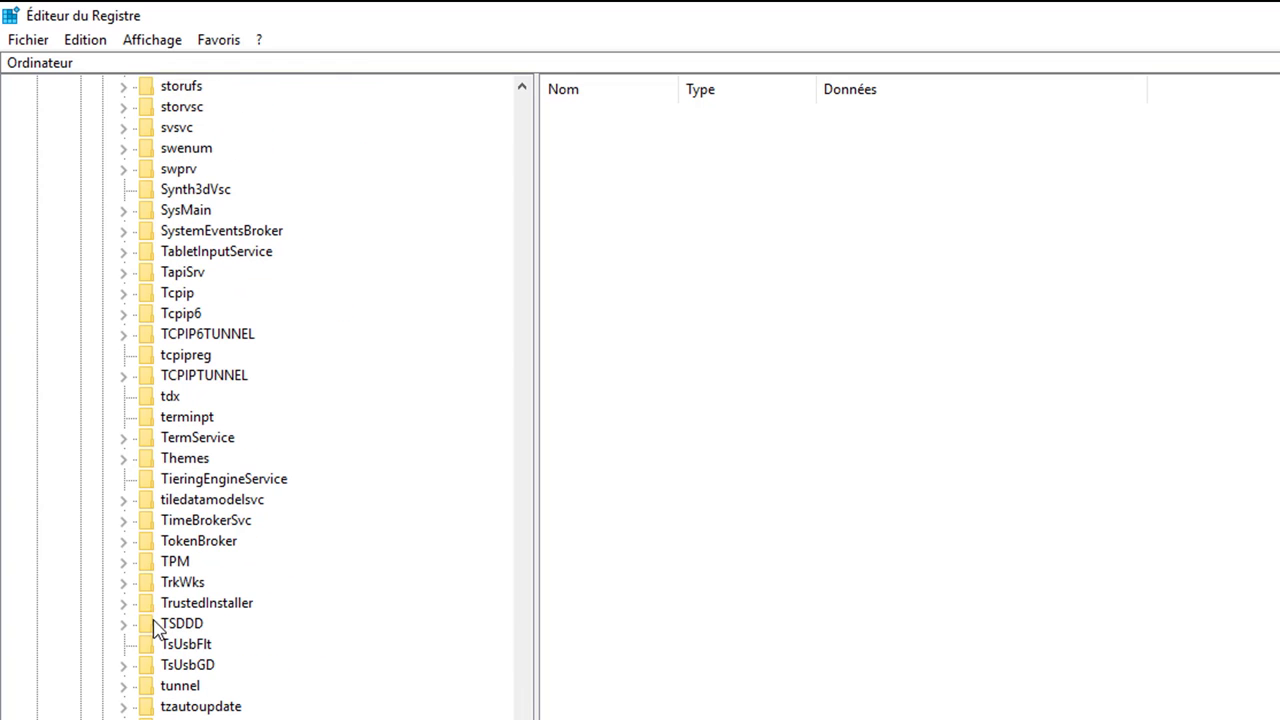
{"action": "left_click", "coordinate": [124, 294]}
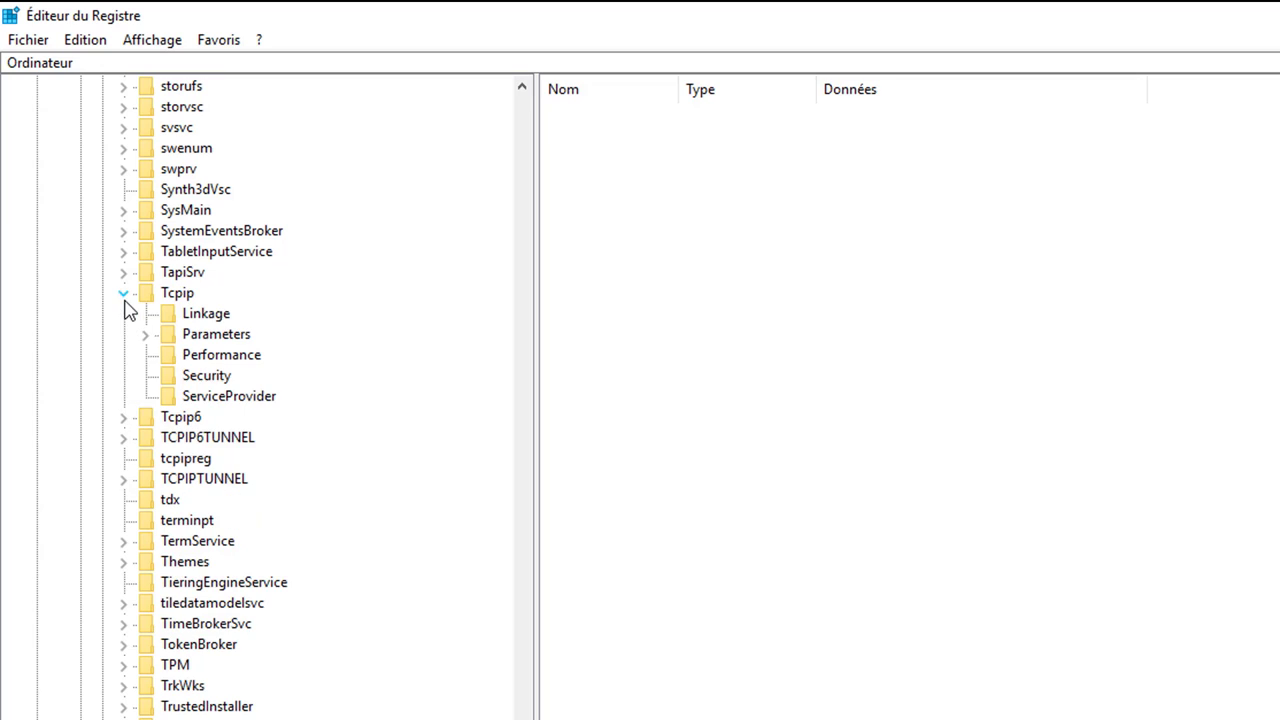
{"action": "left_click", "coordinate": [226, 336]}
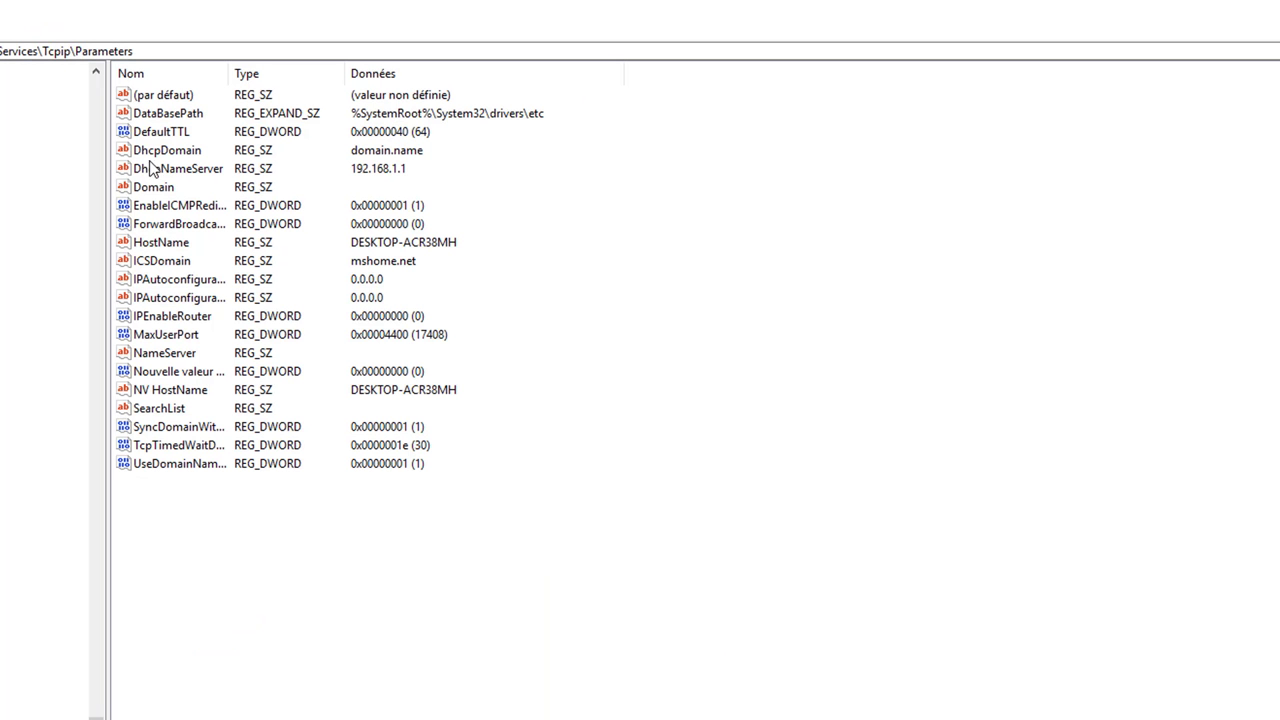
Delete the leftover "Nouvelle valeur" DWORD value from the Tcpip Parameters key
{"action": "left_click", "coordinate": [185, 378]}
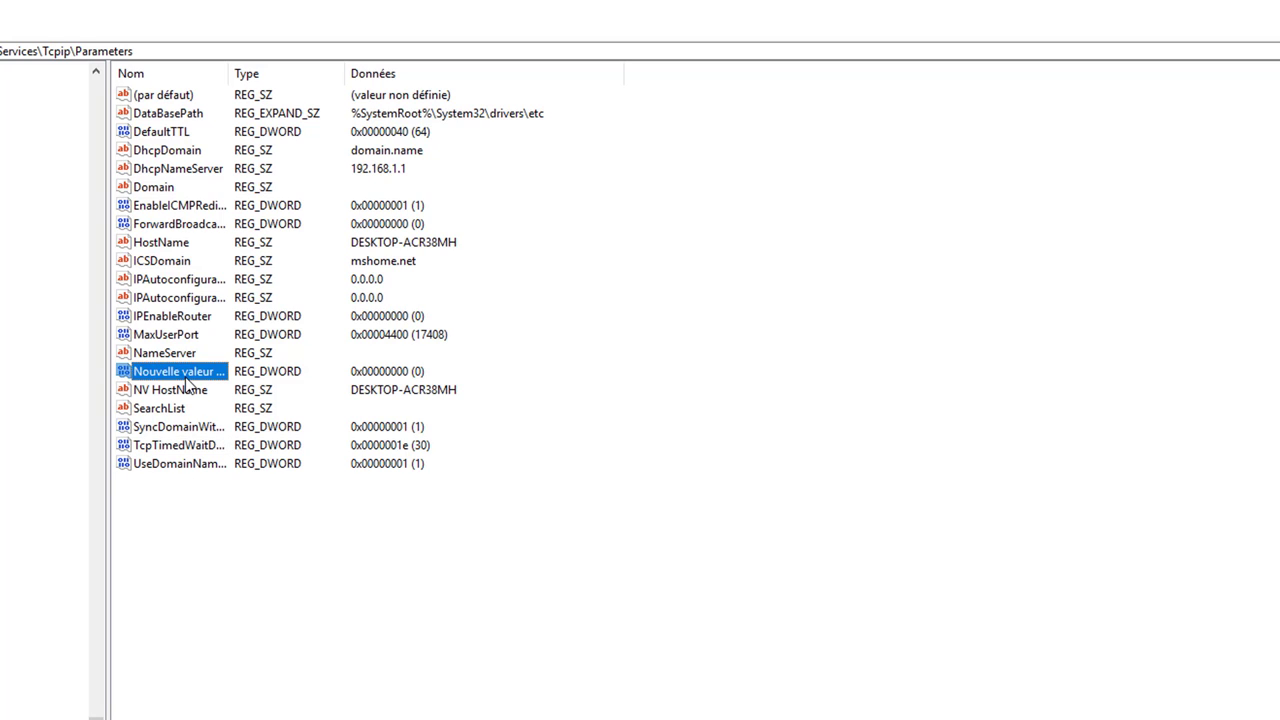
{"action": "key", "text": "Delete"}
{"action": "key", "text": "Return"}
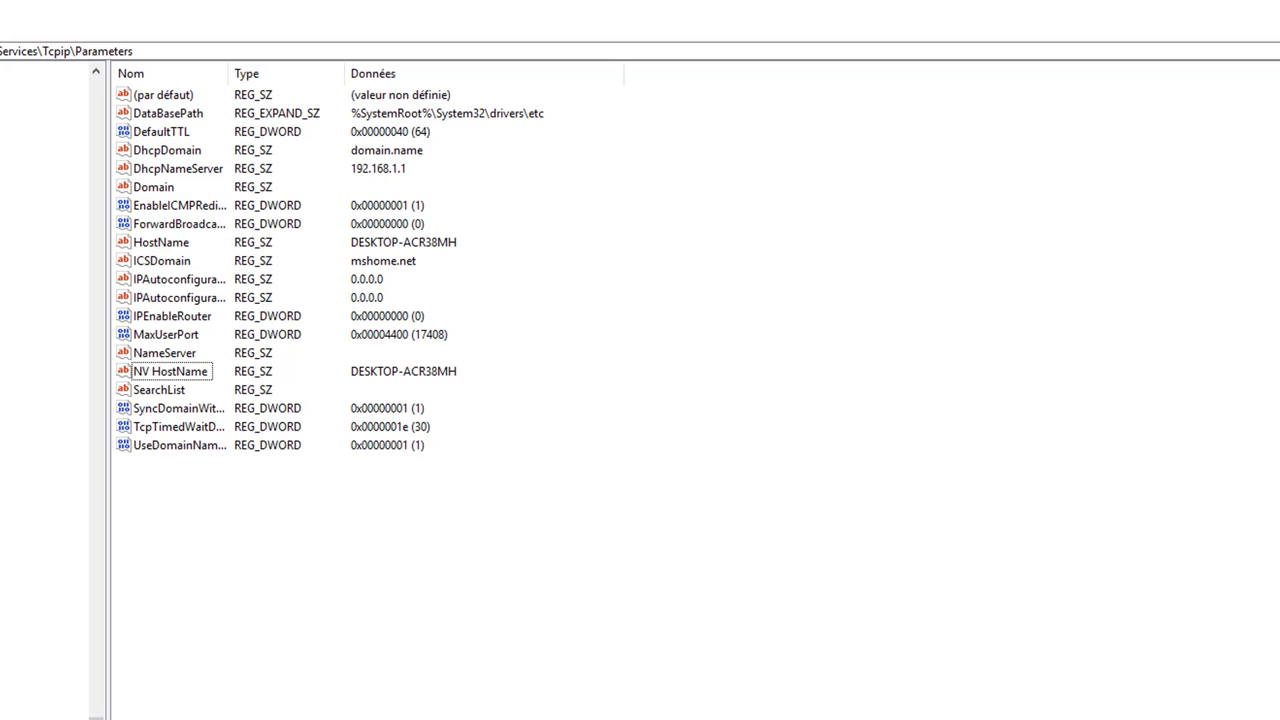
Create a 32-bit DWORD value in the Parameters key, named EnablelCMPRedirect as written in the notes file
{"action": "key", "text": "alt+Tab"}
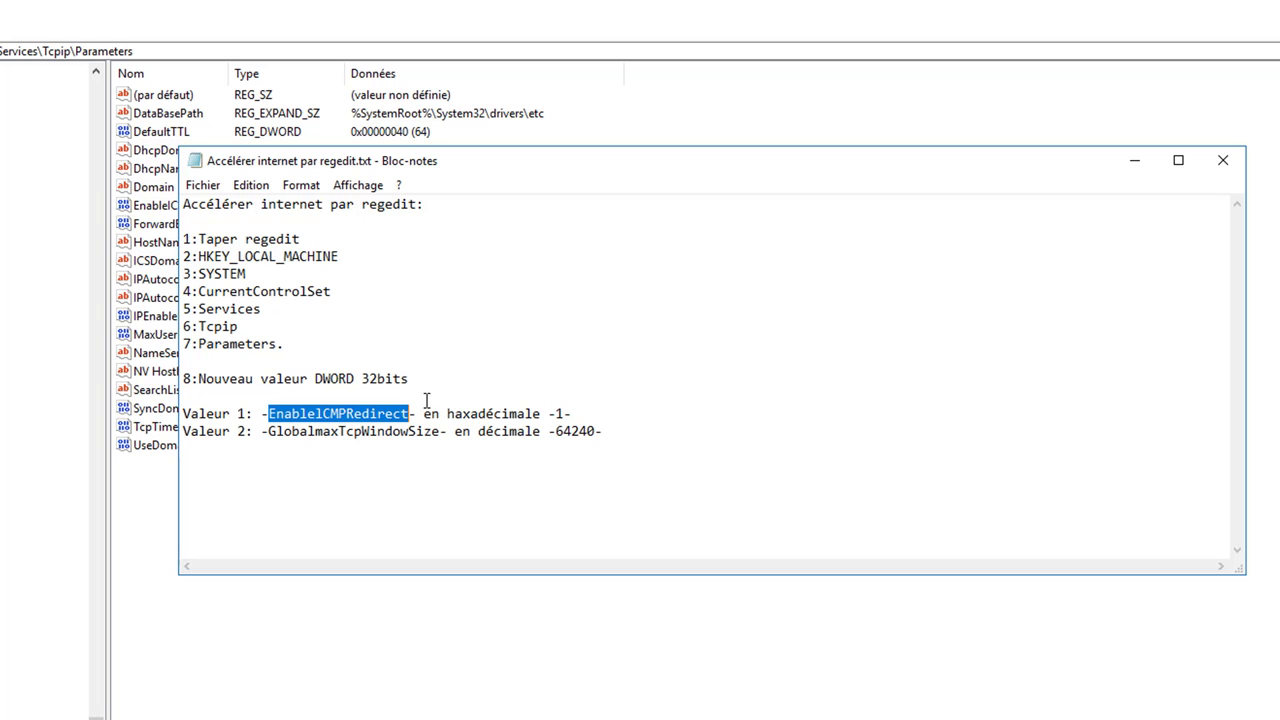
{"action": "left_click", "coordinate": [286, 703]}
{"action": "right_click", "coordinate": [230, 521]}
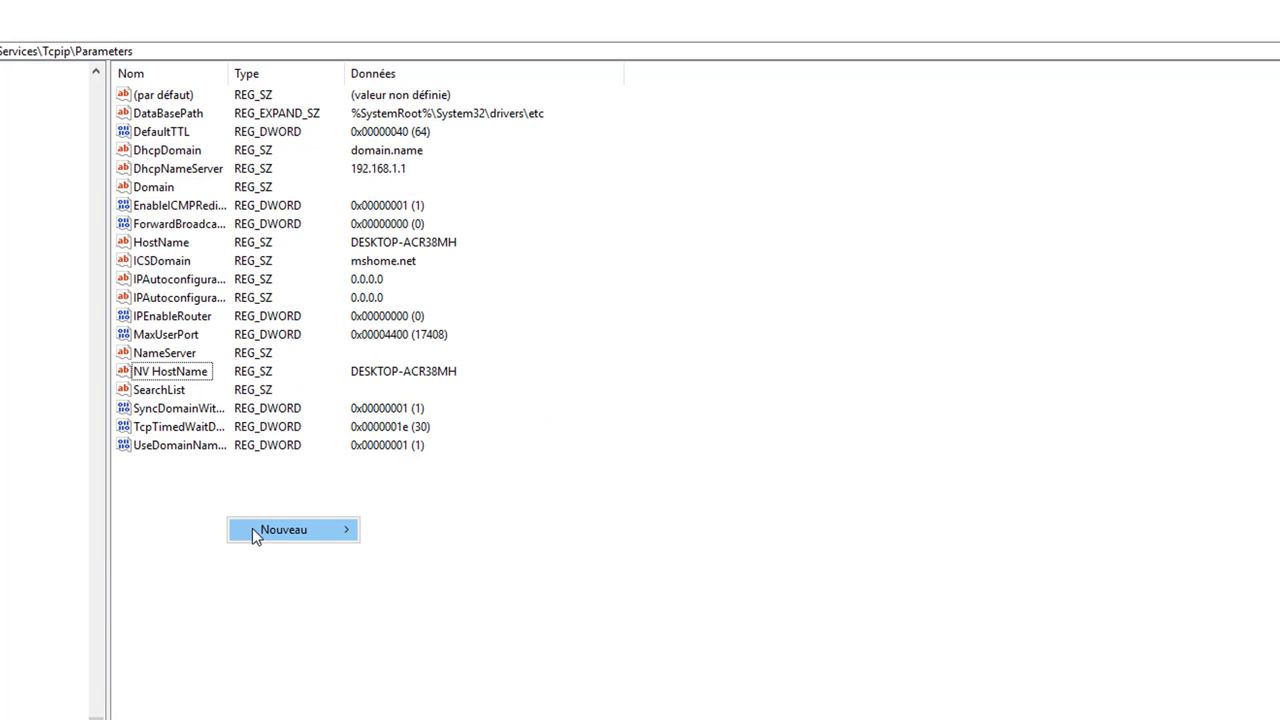
{"action": "mouse_move", "coordinate": [268, 532]}
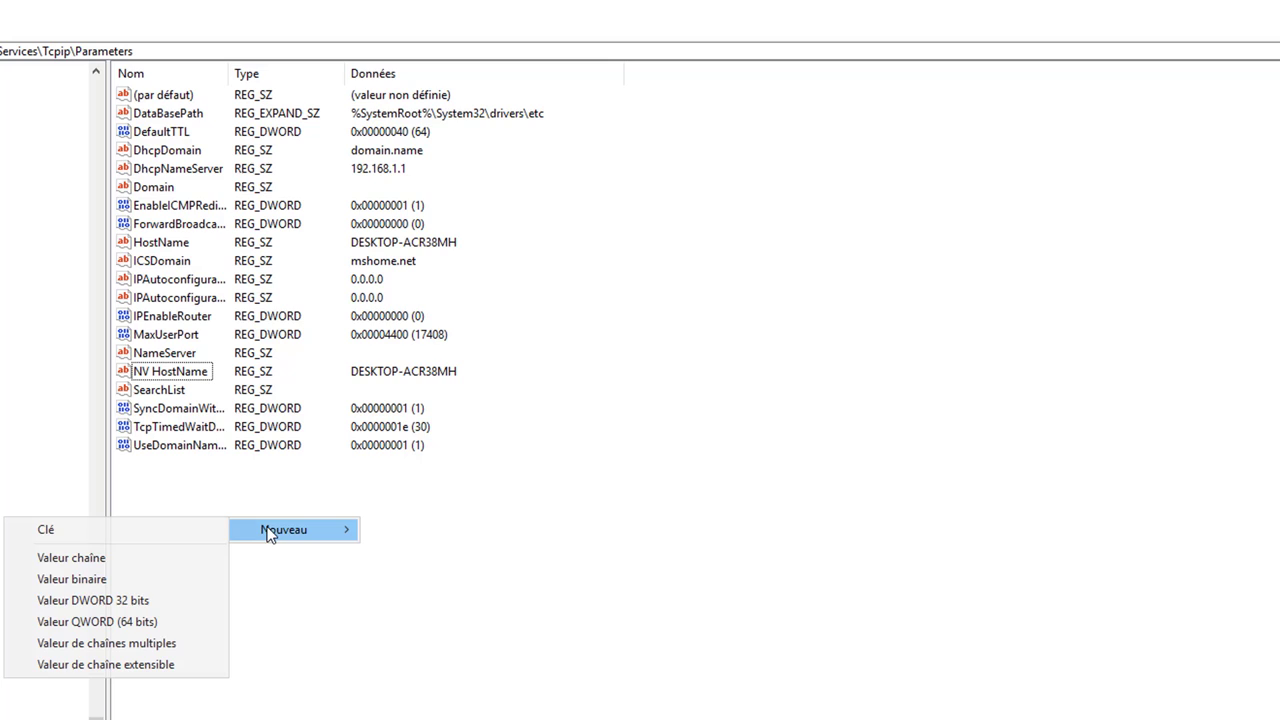
{"action": "left_click", "coordinate": [137, 600]}
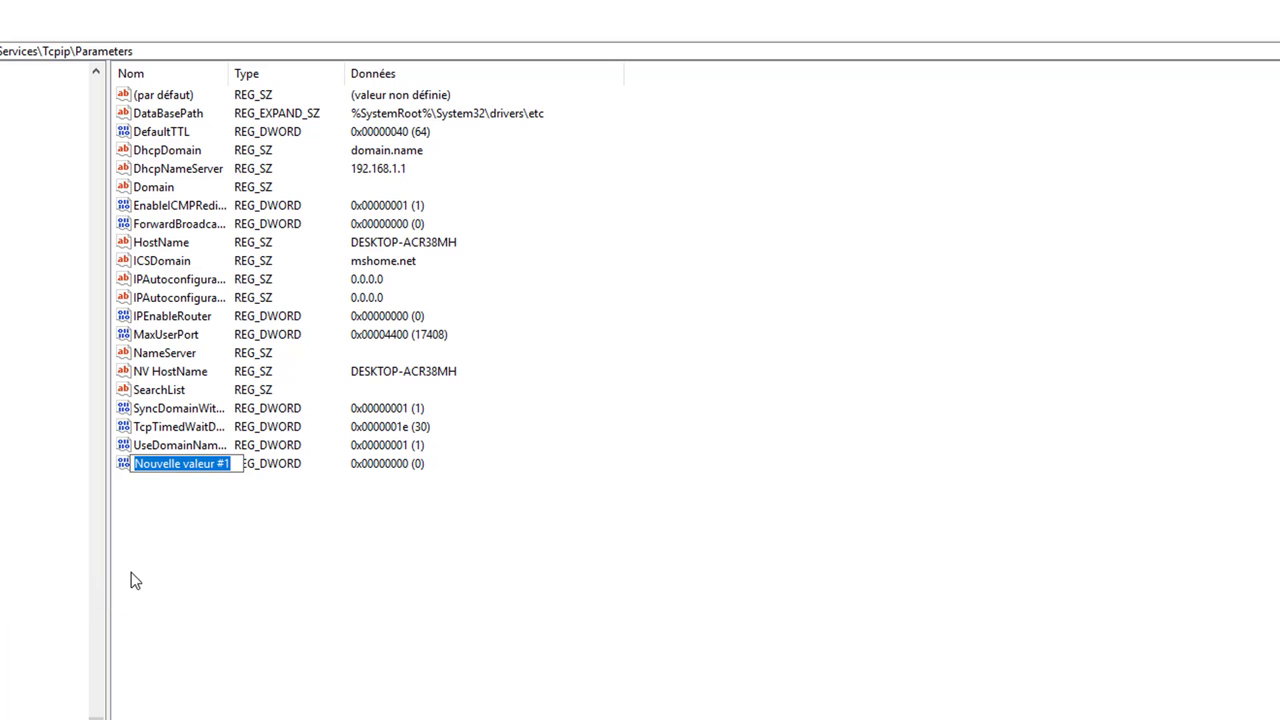
{"action": "type", "text": "EnableICMPRedirect"}
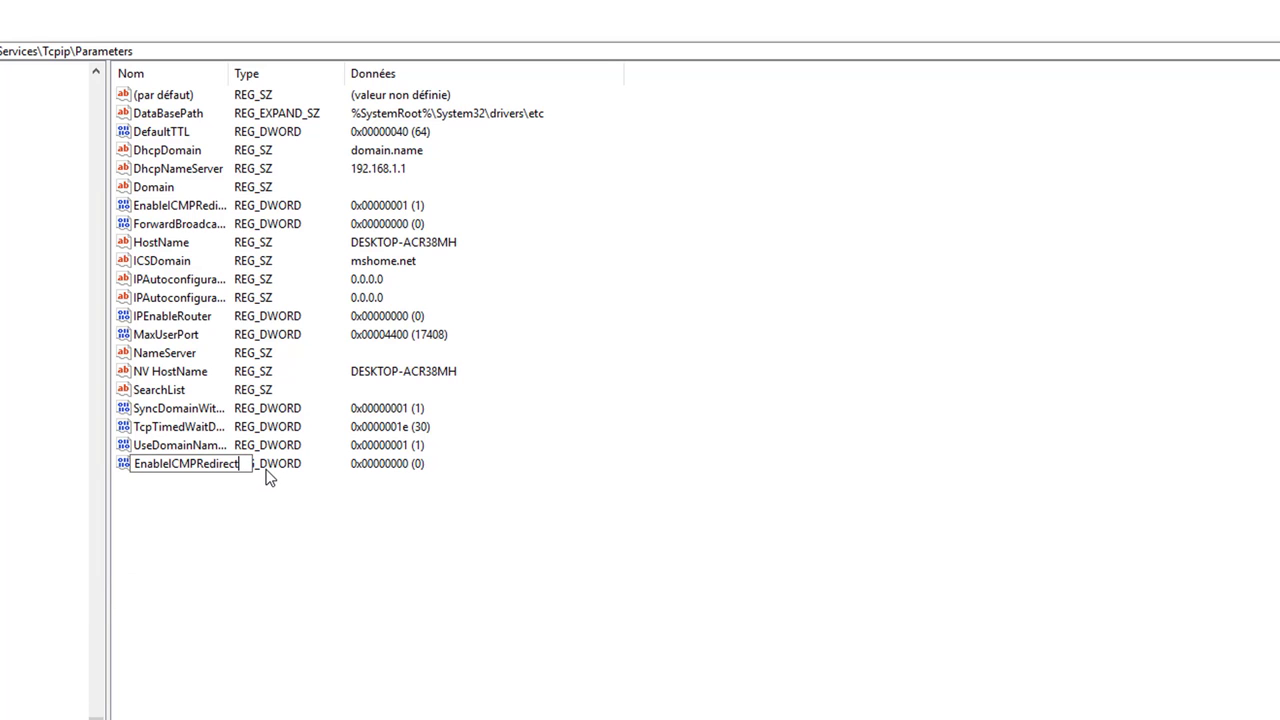
{"action": "key", "text": "Return"}
Set the data of the new EnablelCMPRedirect value to 1 in hexadecimal, as given in the notes
{"action": "double_click", "coordinate": [178, 463]}
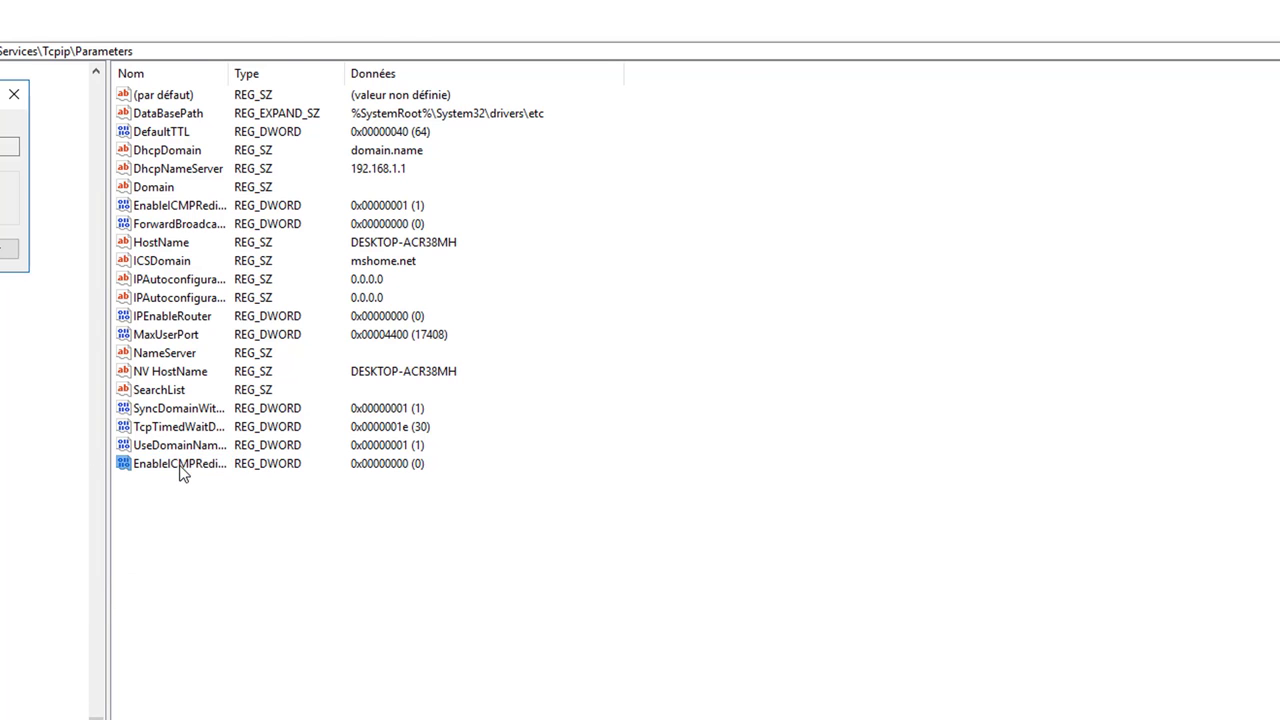
{"action": "key", "text": "alt+Tab"}
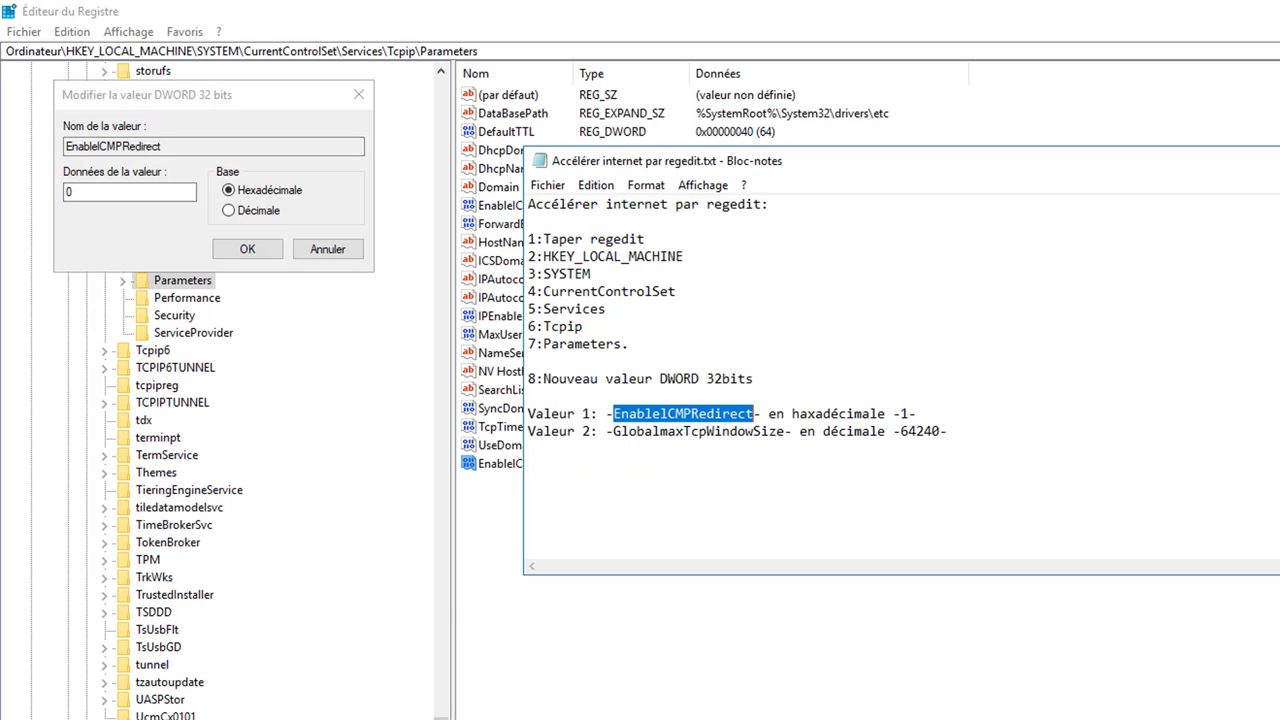
{"action": "key", "text": "alt+Tab"}
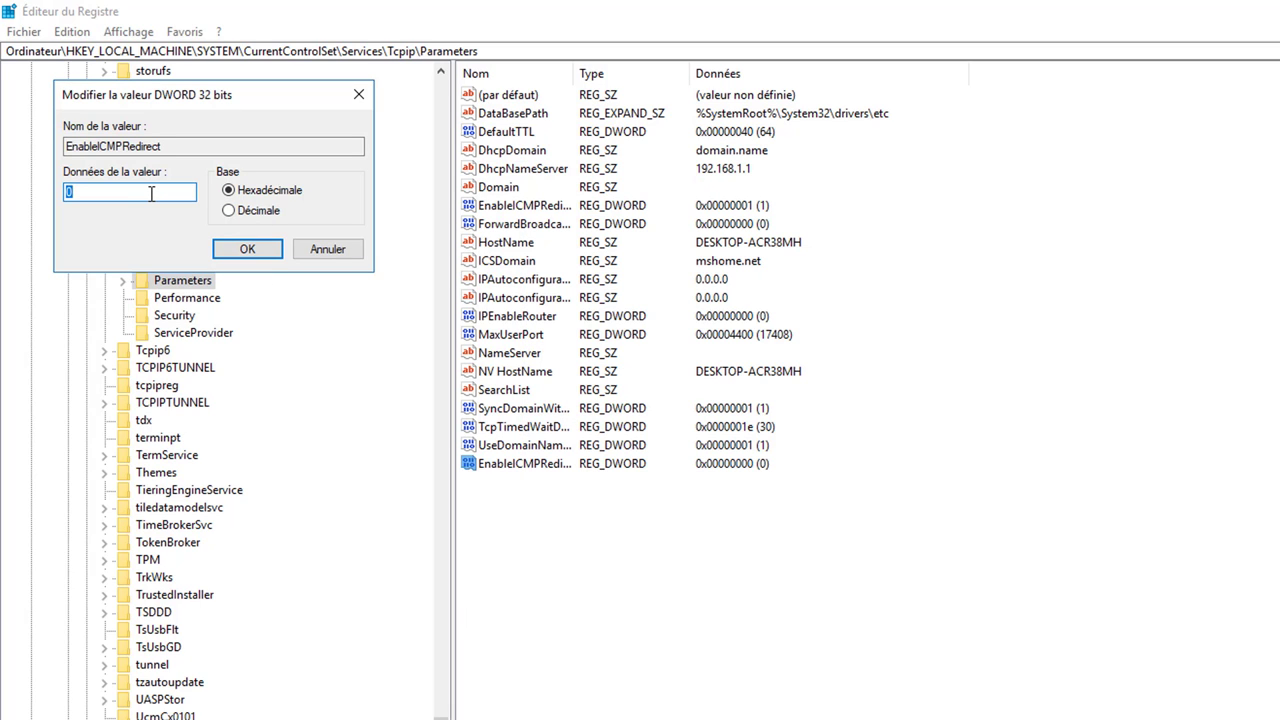
{"action": "type", "text": "1"}
{"action": "left_click", "coordinate": [255, 248]}
{"action": "left_click", "coordinate": [652, 583]}
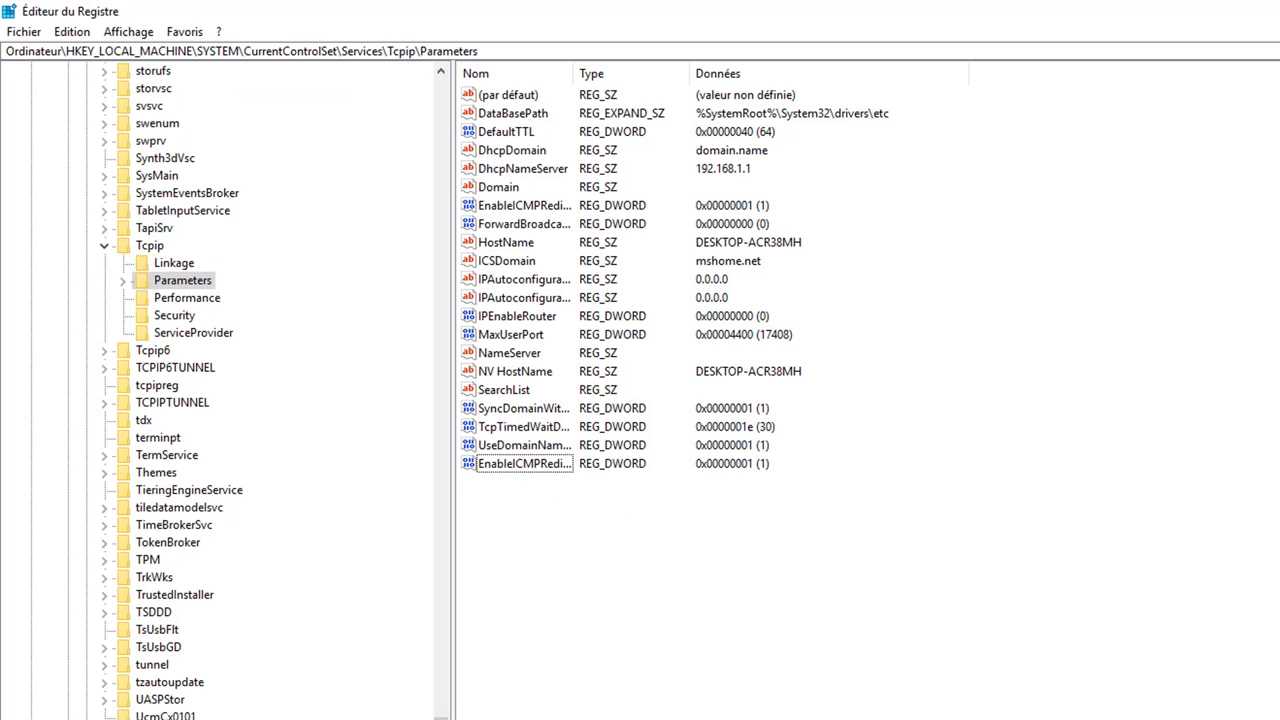
Create a second 32-bit DWORD value in the Parameters key, named GlobalmaxTcpWindowSize with the name copied from the notes file
{"action": "key", "text": "alt+Tab"}
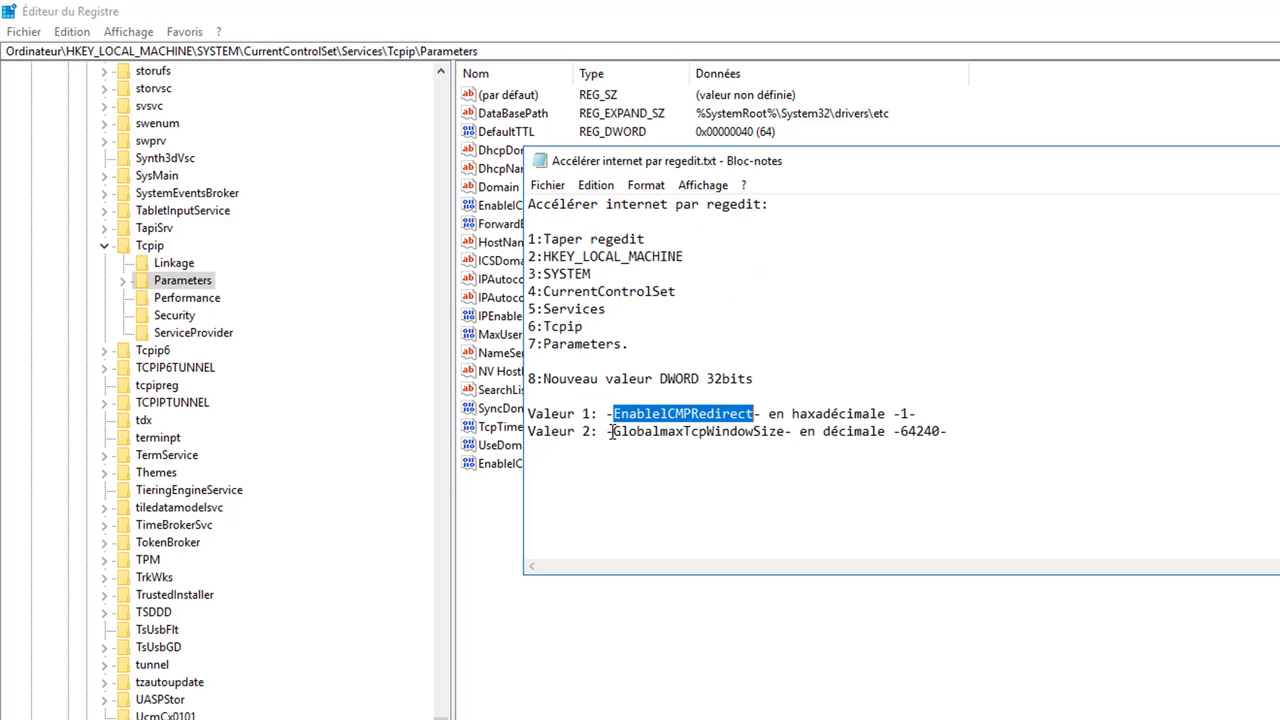
{"action": "left_click_drag", "start_coordinate": [612, 431], "coordinate": [786, 440]}
{"action": "key", "text": "ctrl+c"}
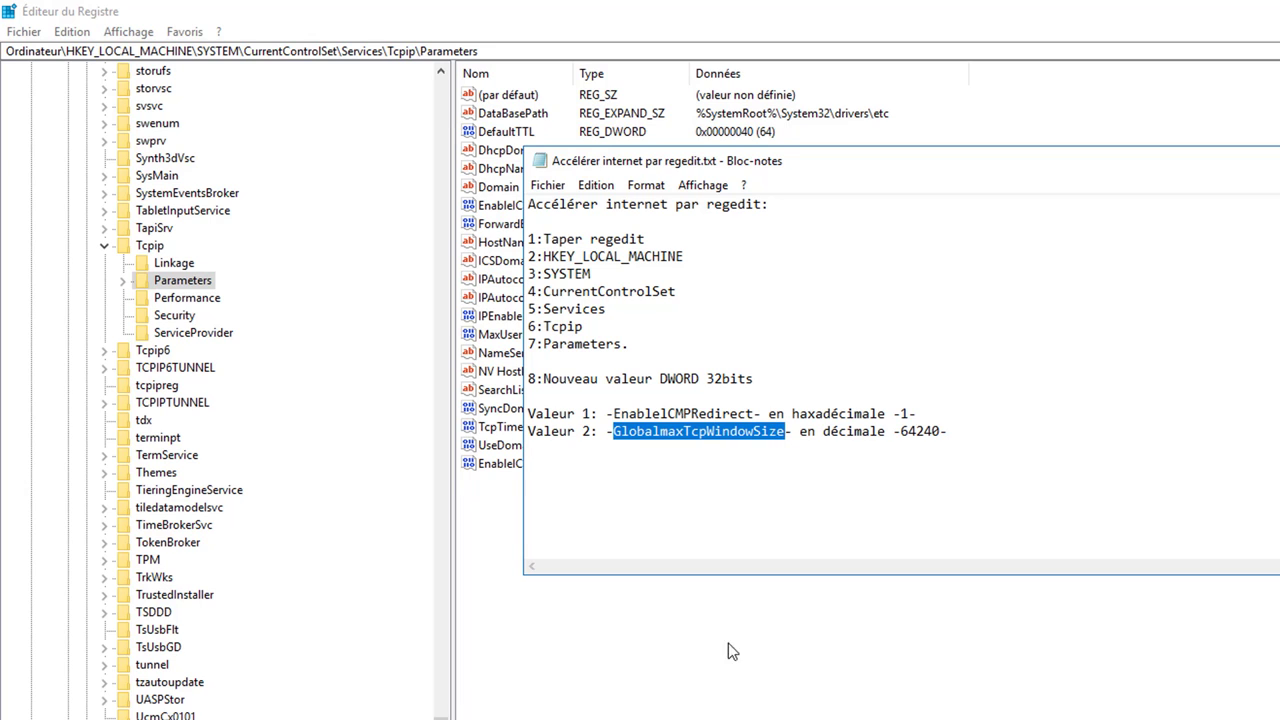
{"action": "left_click", "coordinate": [658, 625]}
{"action": "right_click", "coordinate": [658, 625]}
{"action": "mouse_move", "coordinate": [715, 637]}
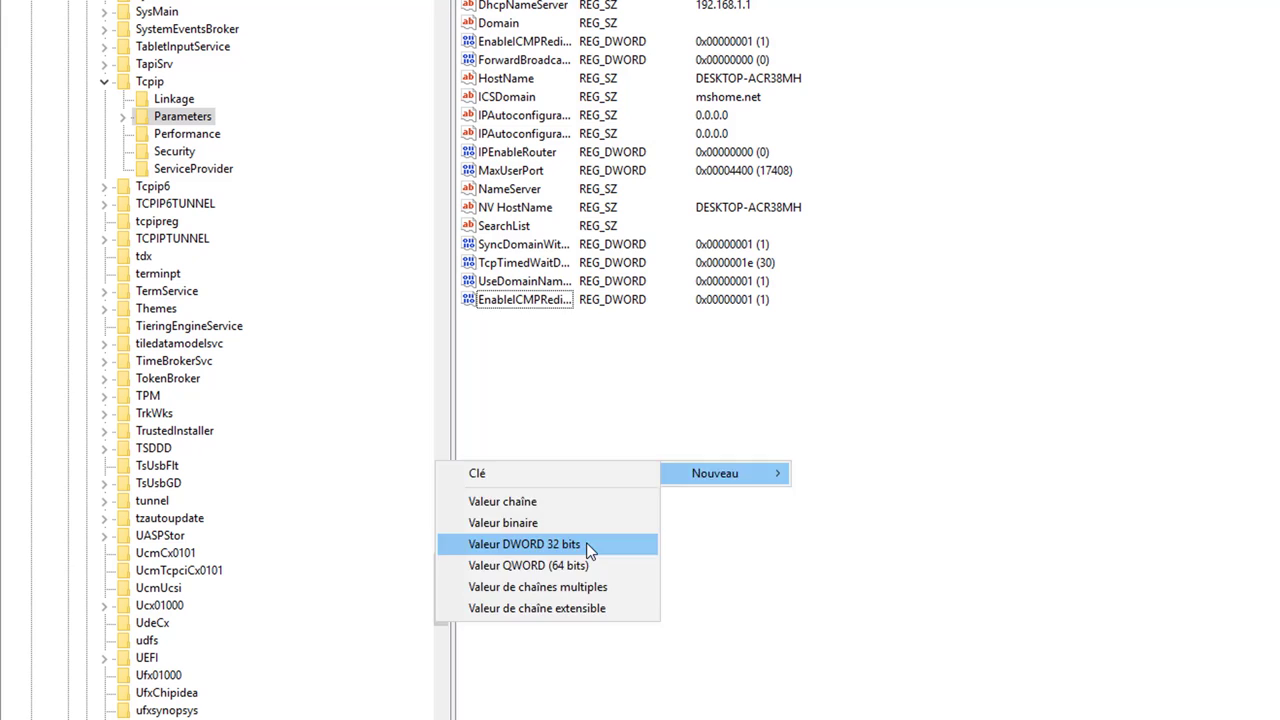
{"action": "left_click", "coordinate": [588, 548]}
{"action": "key", "text": "ctrl+v"}
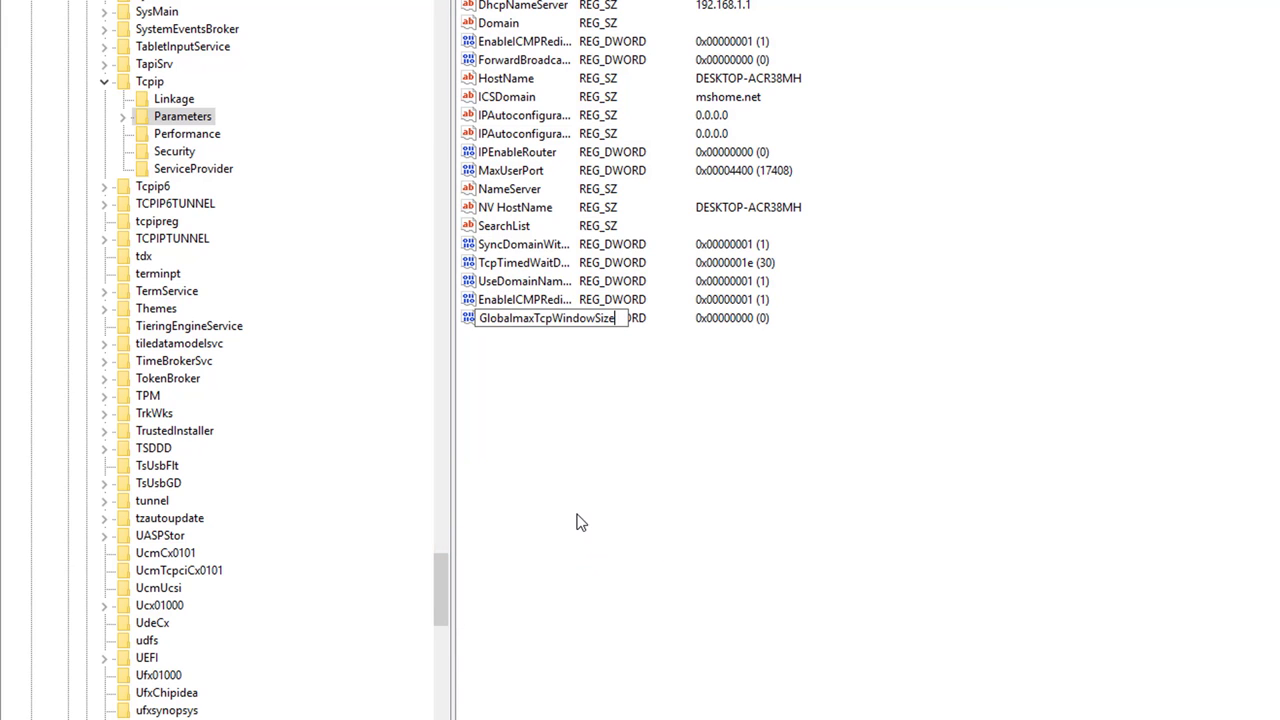
{"action": "key", "text": "Return"}
Set the GlobalmaxTcpWindowSize value to 64240 in decimal base, as given in the notes
{"action": "double_click", "coordinate": [540, 320]}
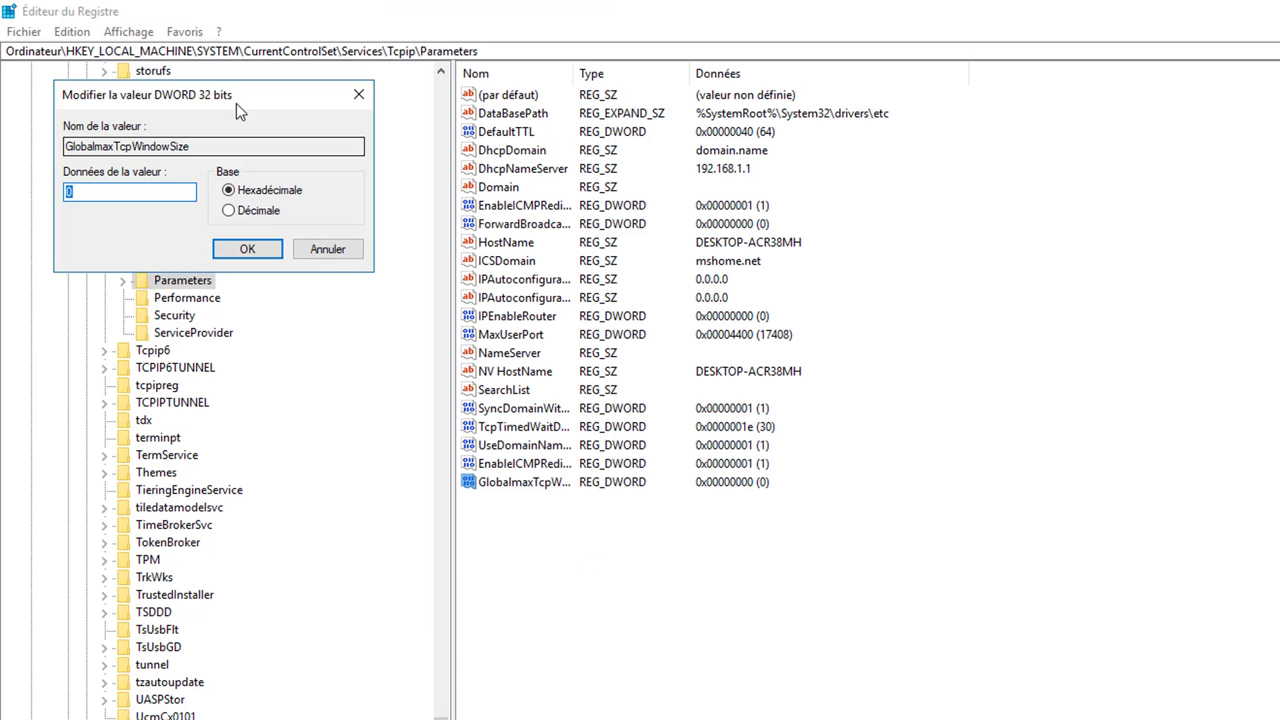
{"action": "key", "text": "alt+Tab"}
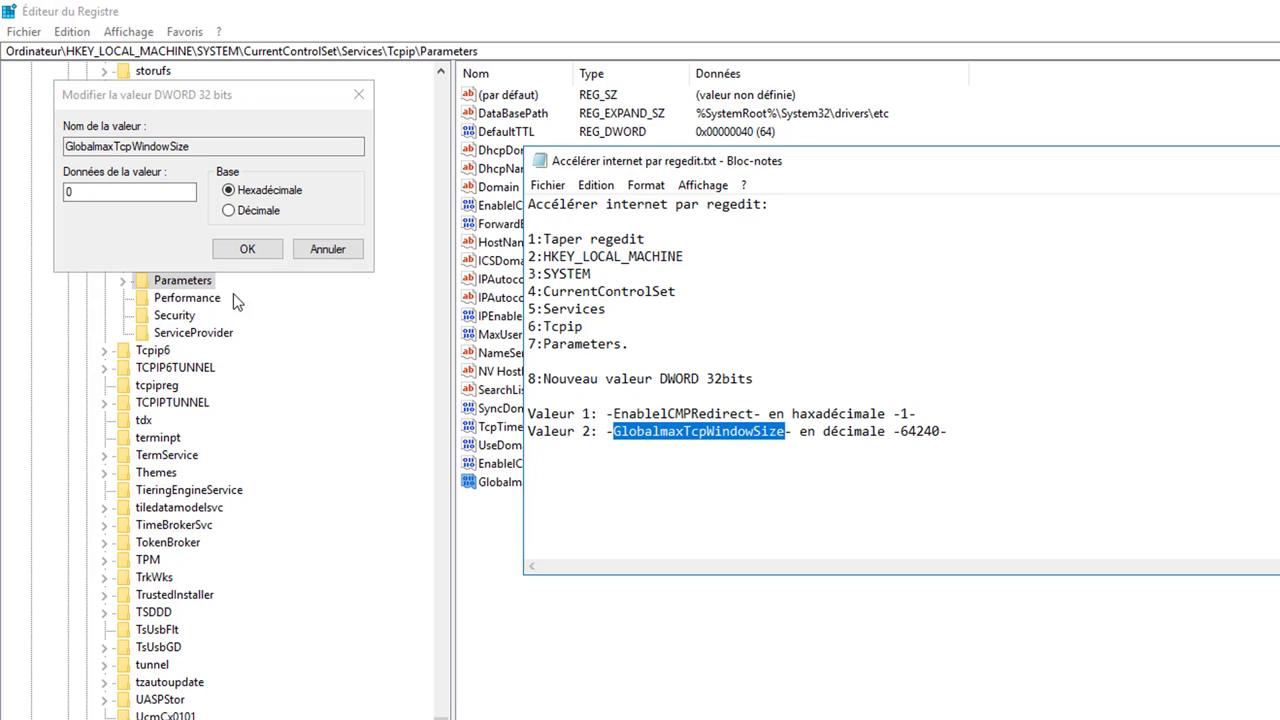
{"action": "key", "text": "alt+Tab"}
{"action": "left_click", "coordinate": [244, 208]}
{"action": "left_click", "coordinate": [164, 189]}
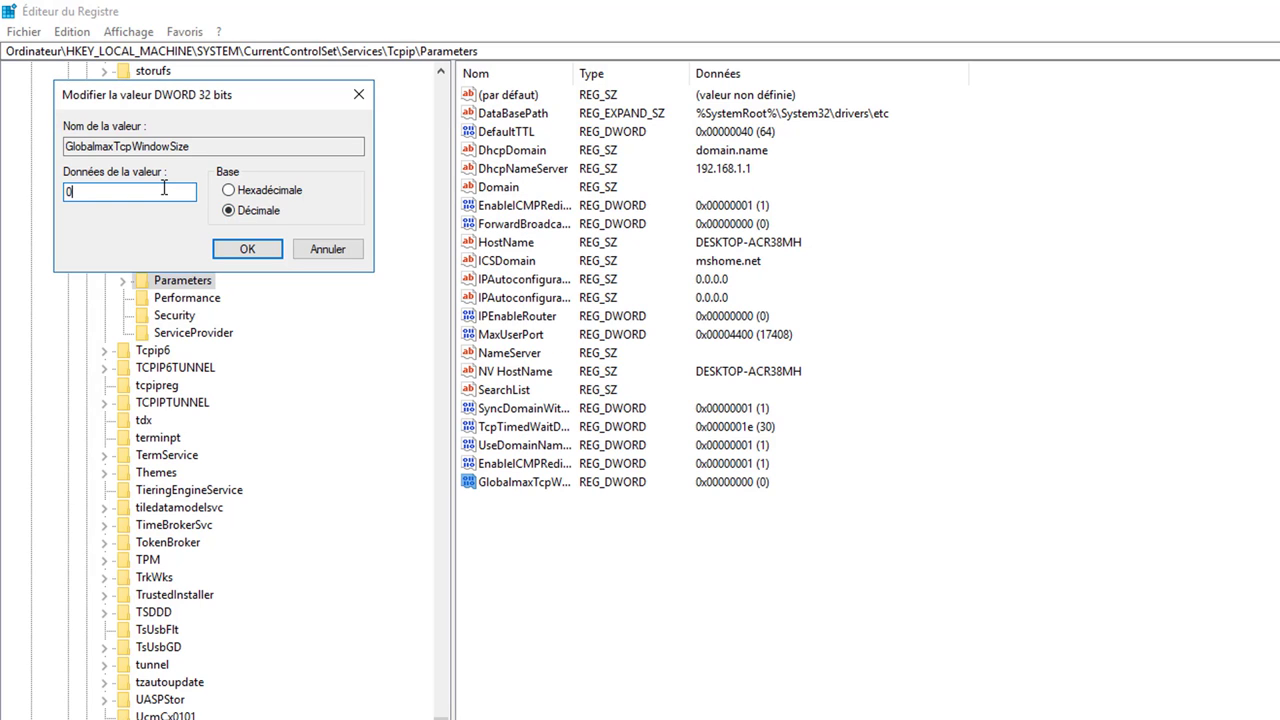
{"action": "key", "text": "BackSpace"}
{"action": "type", "text": "64240"}
{"action": "left_click", "coordinate": [242, 248]}
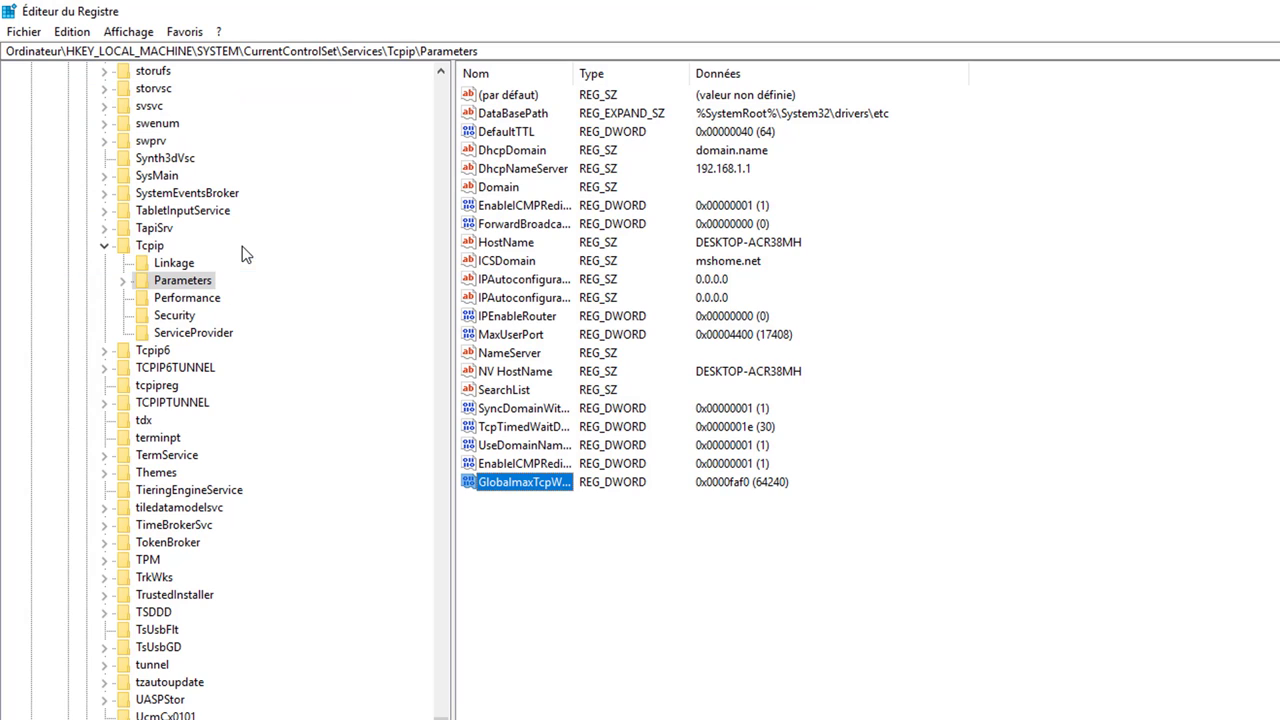
Check the data and base of GlobalmaxTcpWindowSize, and close the Registry Editor to return to the desktop
{"action": "double_click", "coordinate": [537, 486]}
{"action": "left_click", "coordinate": [281, 213]}
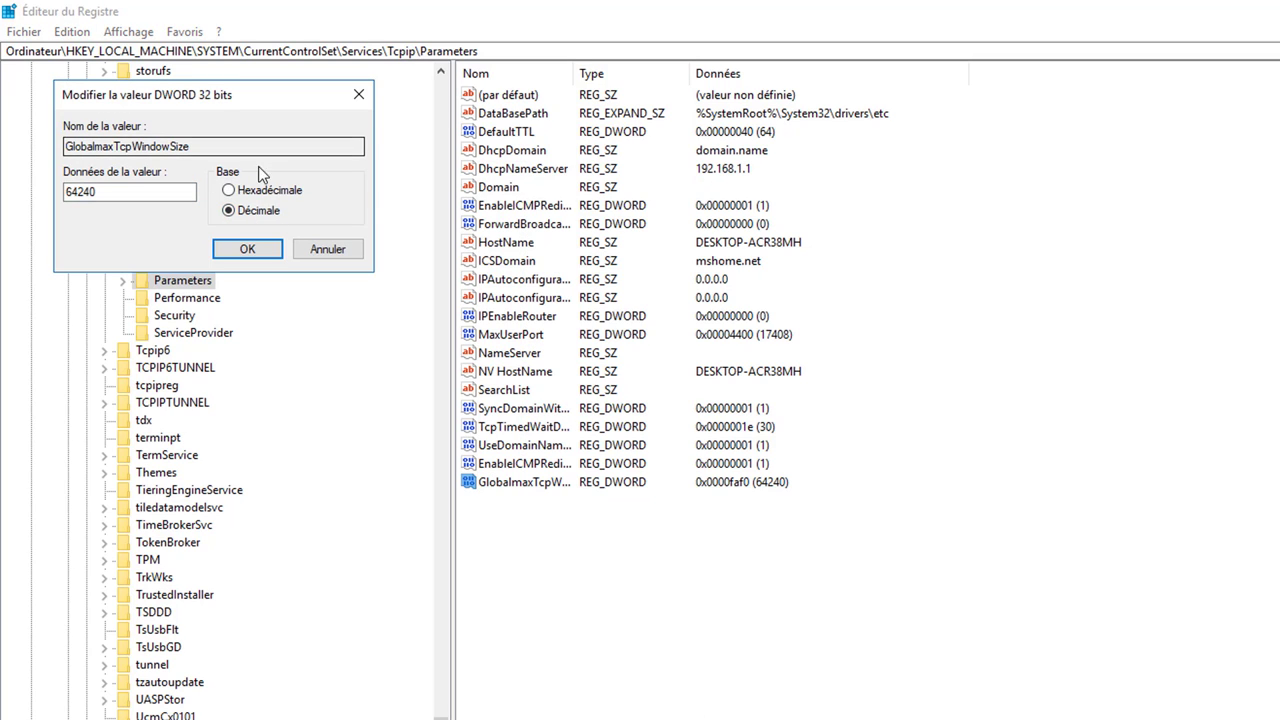
{"action": "left_click", "coordinate": [248, 247]}
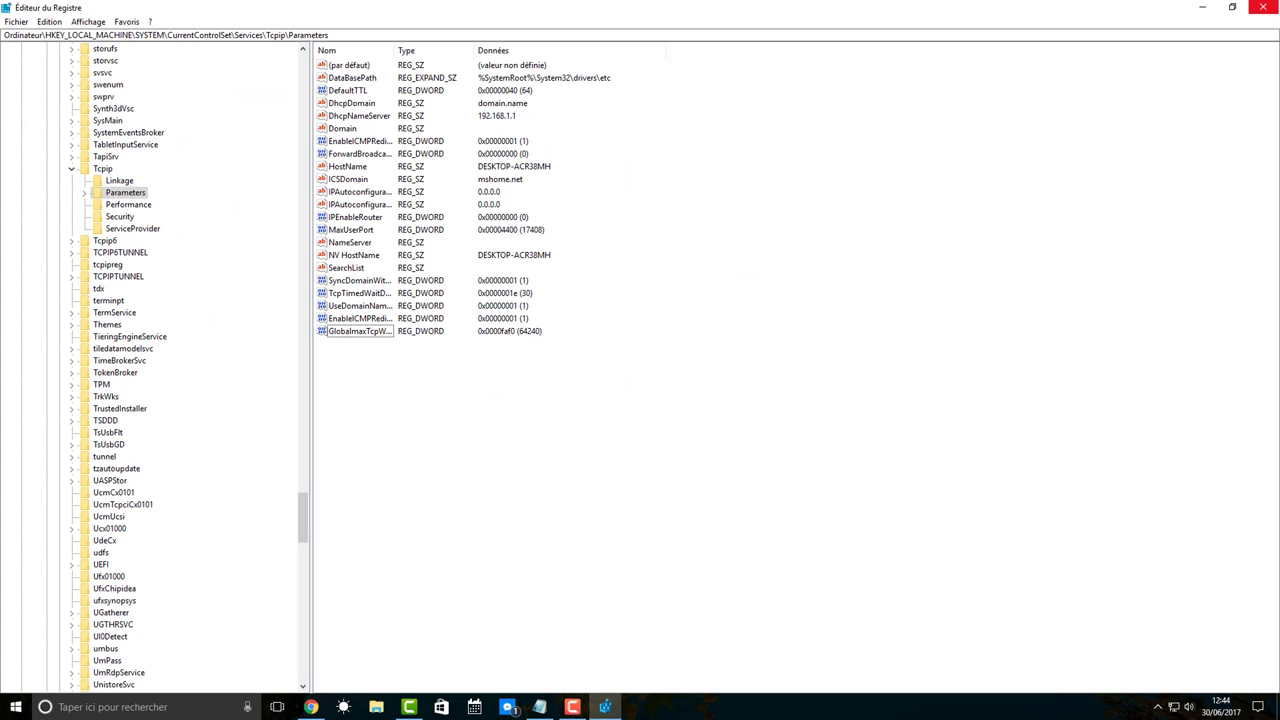
{"action": "key", "text": "super+d"}
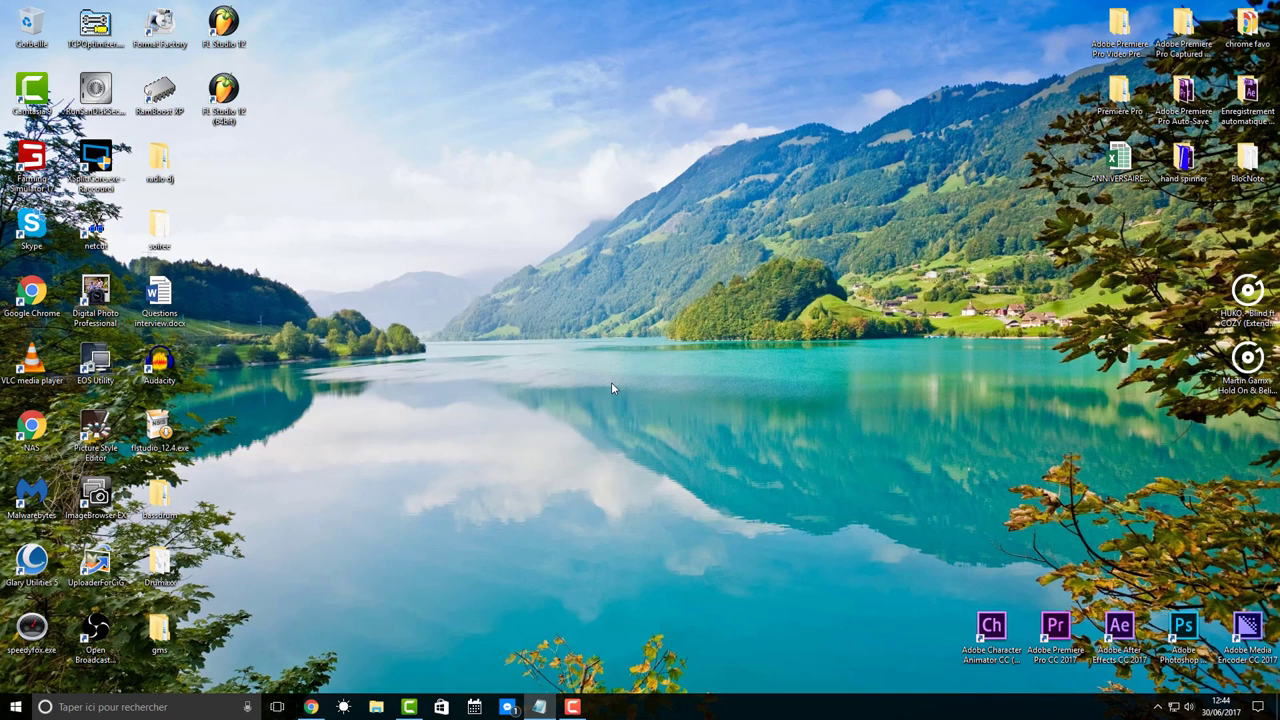